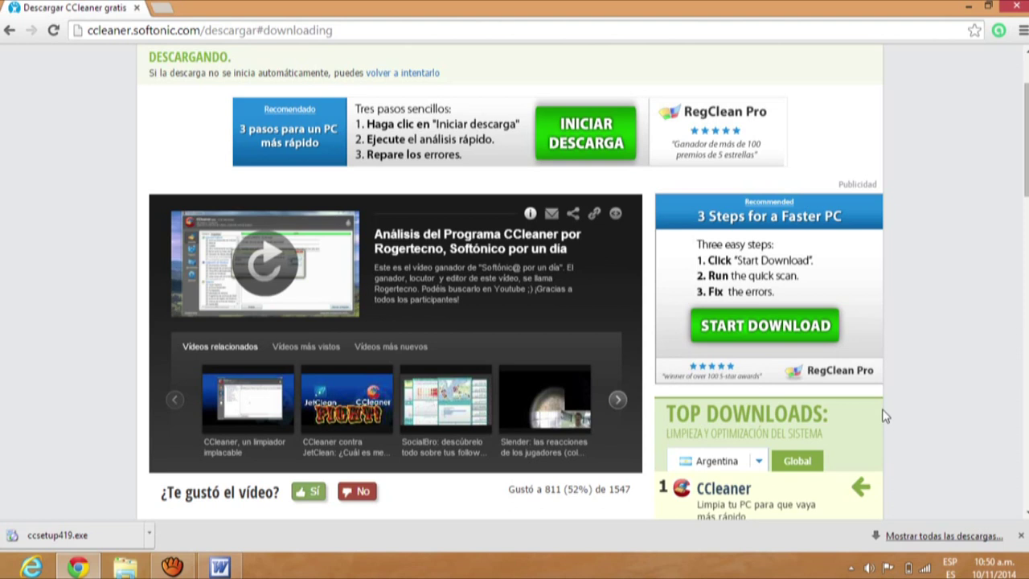
- Open the downloaded ccsetup419.exe installer and minimize the browser window
mouse_move(910, 569)
click(128, 544)
click(150, 536)
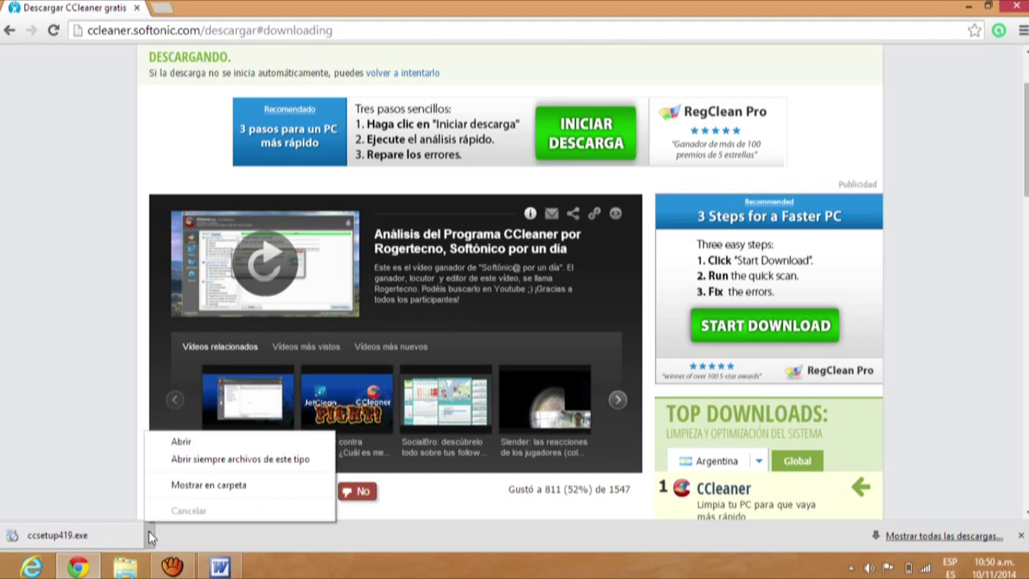
click(185, 444)
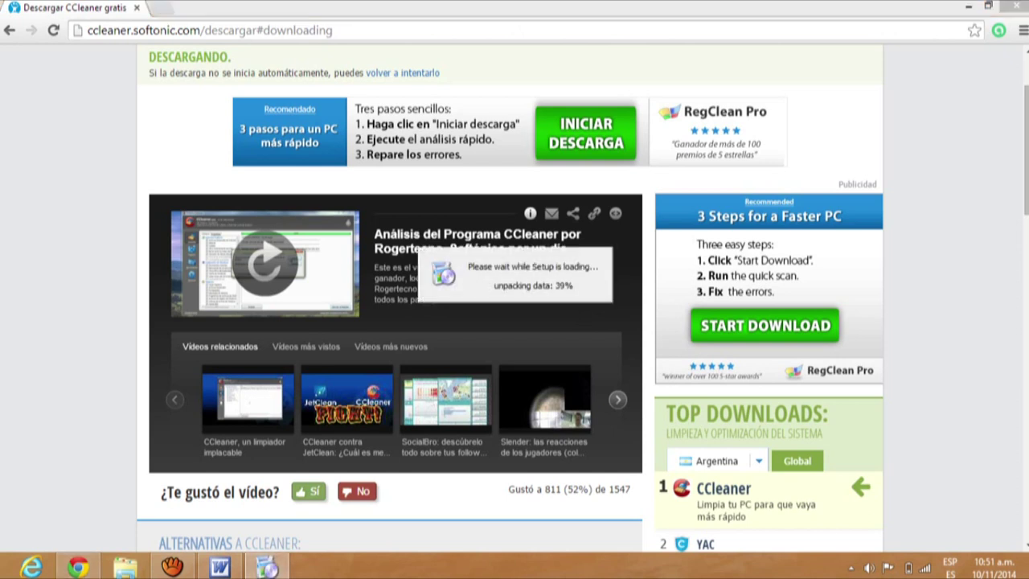
click(970, 10)
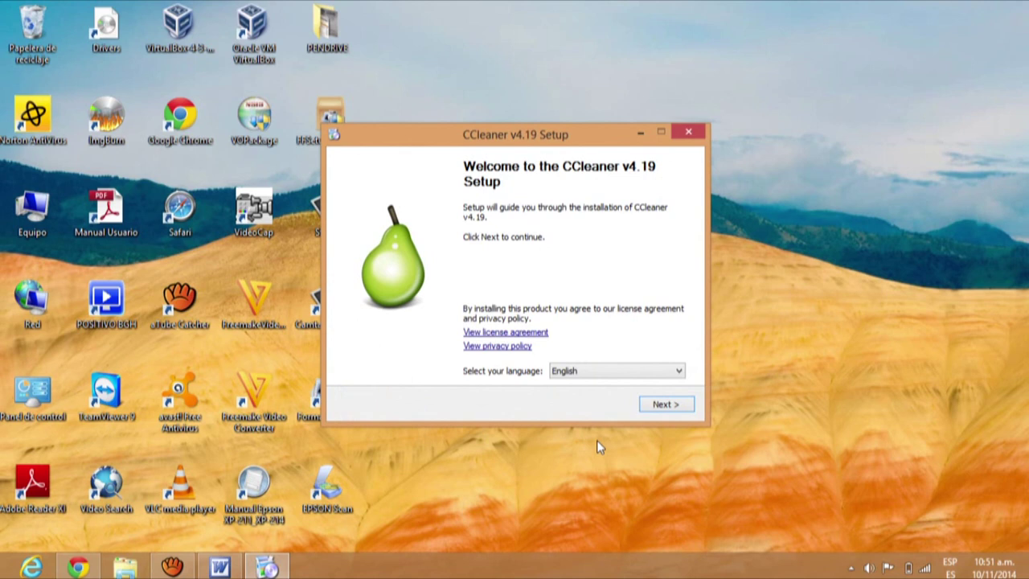
- Set the CCleaner setup language to Español and continue to the installation options
click(616, 371)
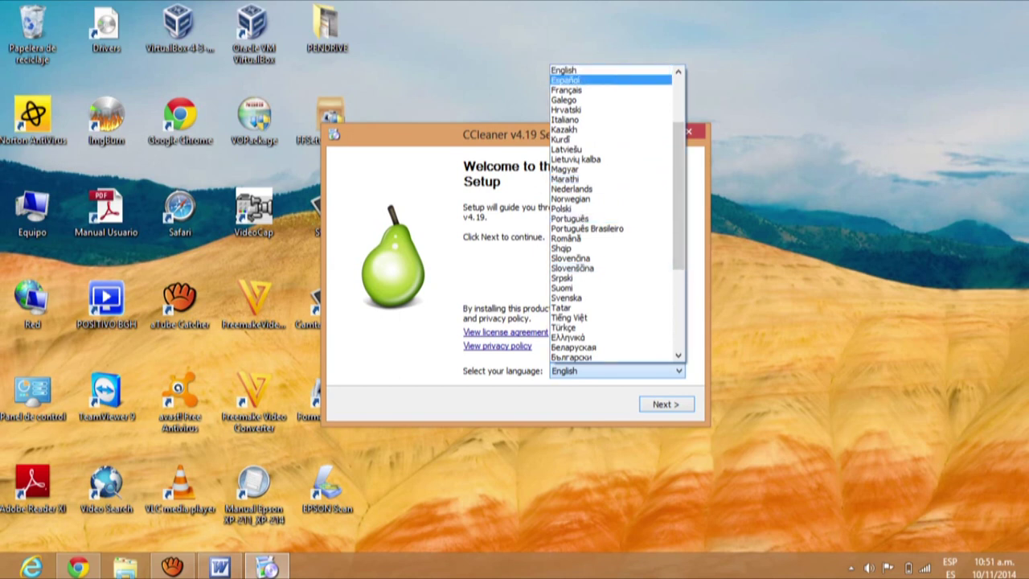
click(621, 80)
click(666, 404)
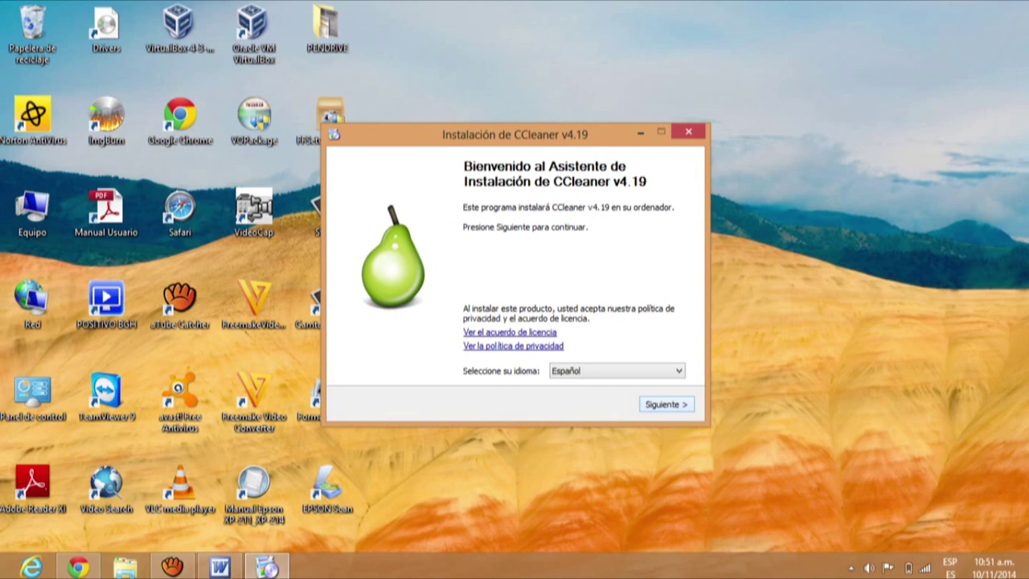
key(Return)
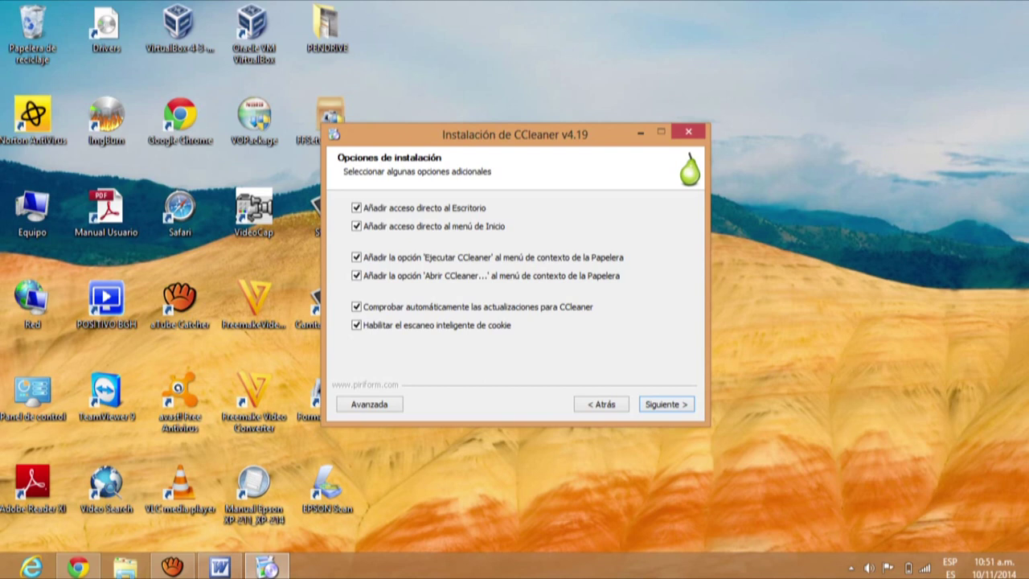
- Install CCleaner with the default options but without the Google toolbar, and finish the wizard with the program set to run
key(Return)
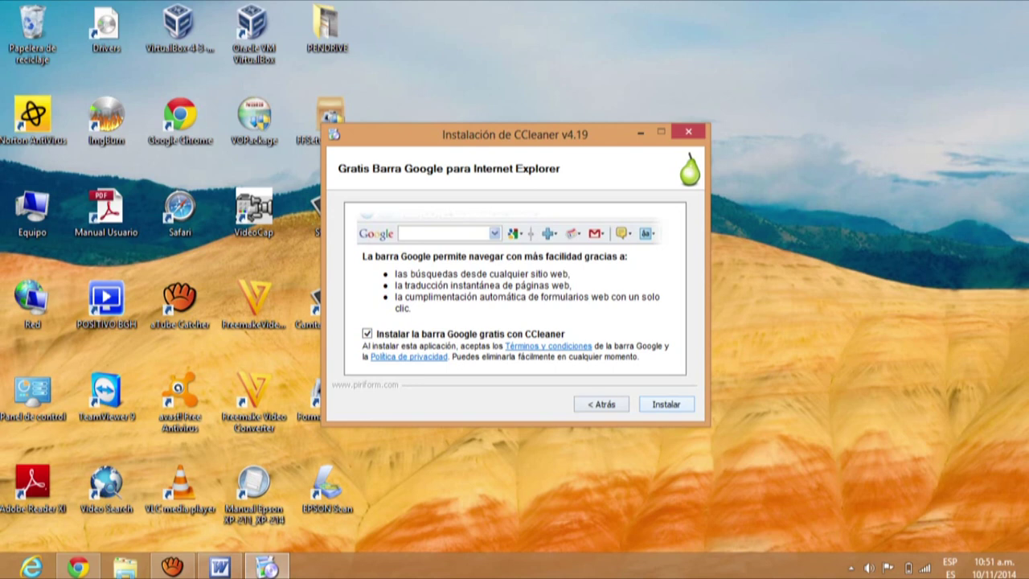
key(space)
key(Return)
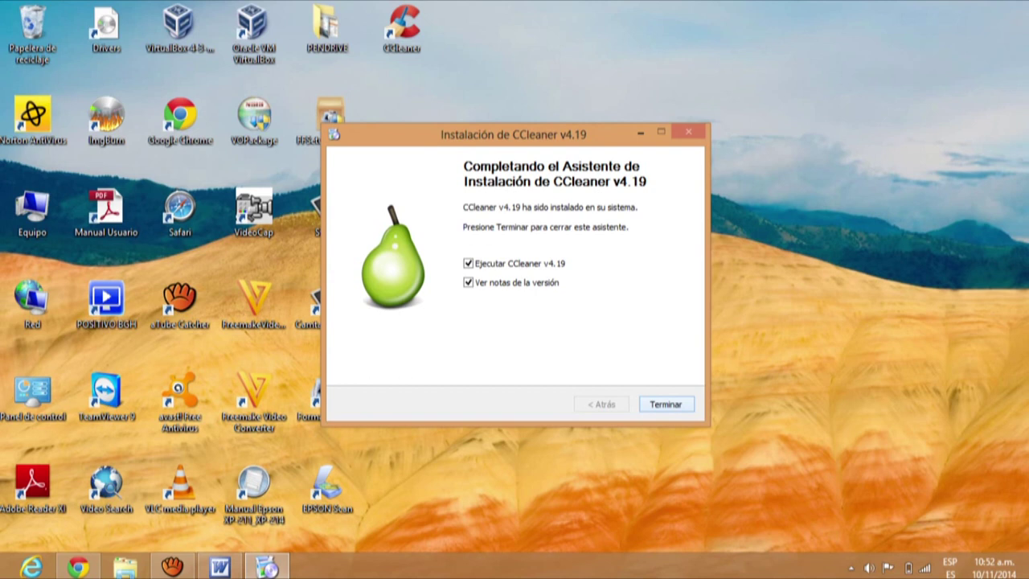
click(667, 405)
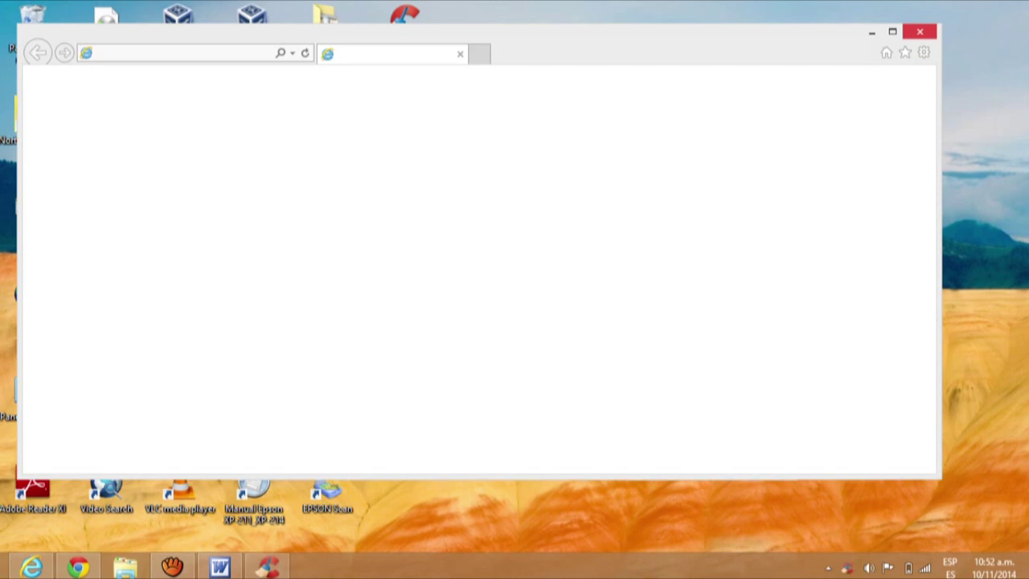
- Close the release notes browser window and the antivirus notification, and maximize the CCleaner window
click(919, 31)
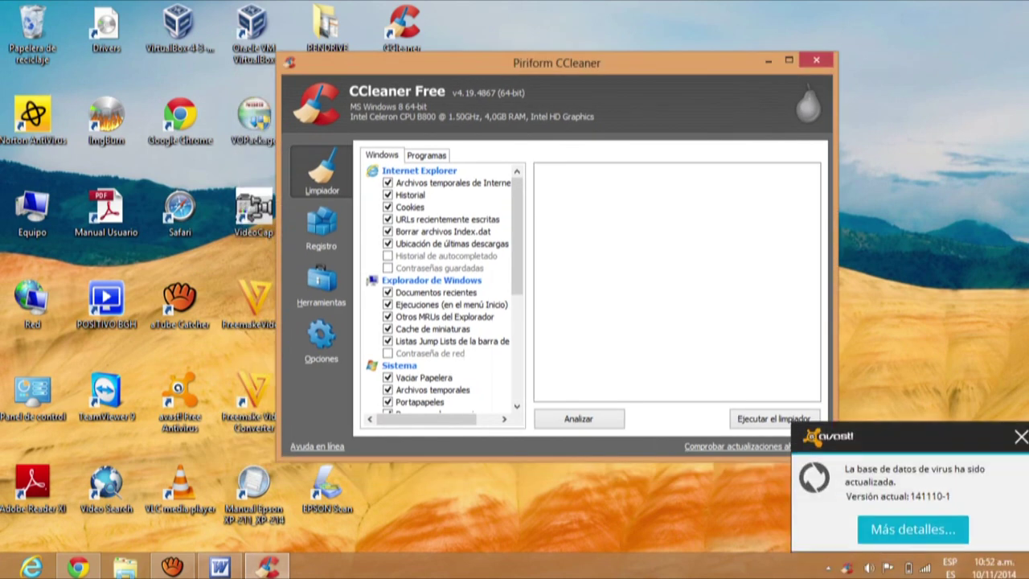
click(1021, 437)
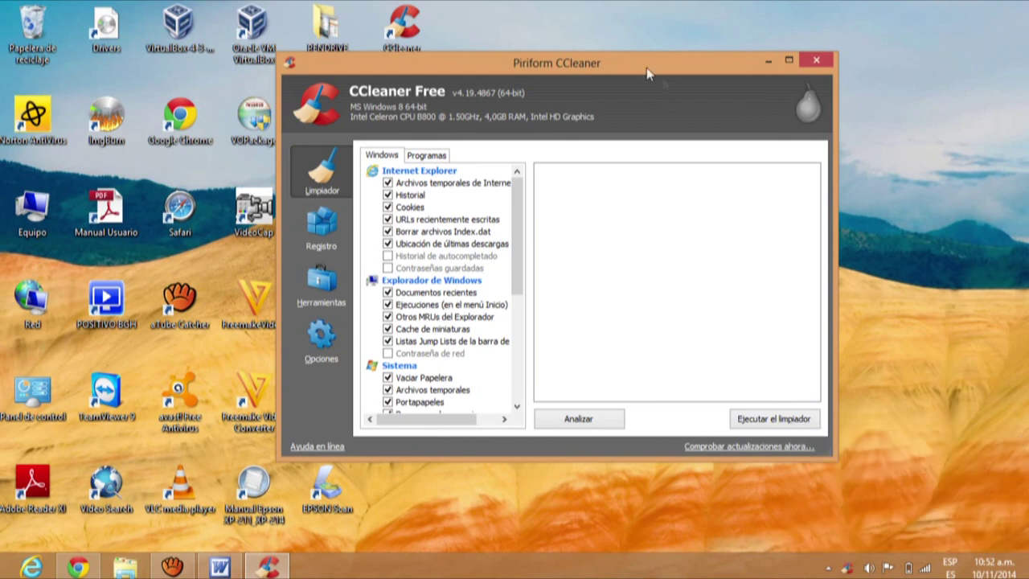
drag(649, 69, 770, 42)
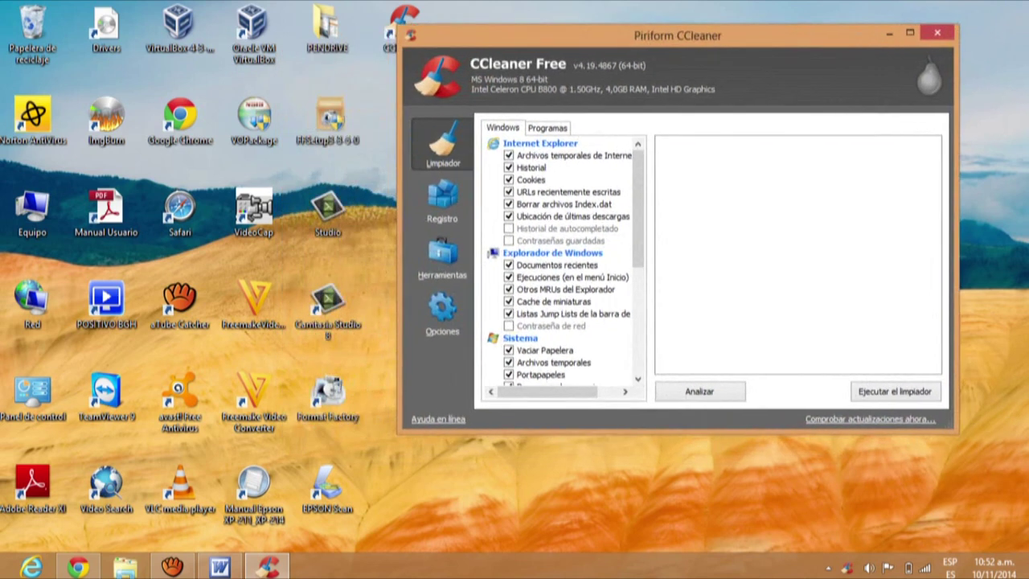
click(911, 33)
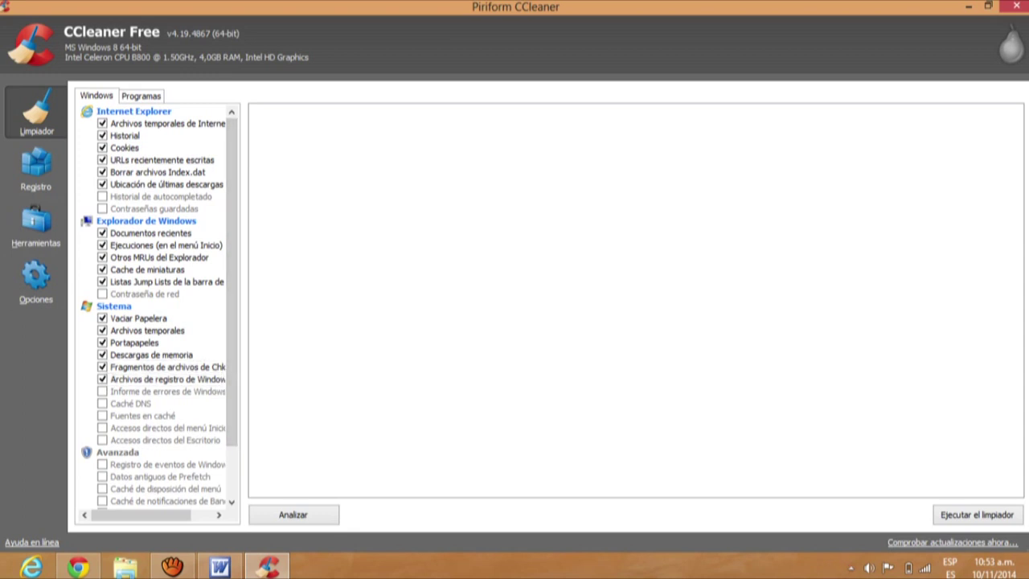
- Enable cleaning of Historial de autocompletado and Contraseñas guardadas for Internet Explorer, and Contraseña de red for Explorador de Windows, accepting the warnings
click(161, 196)
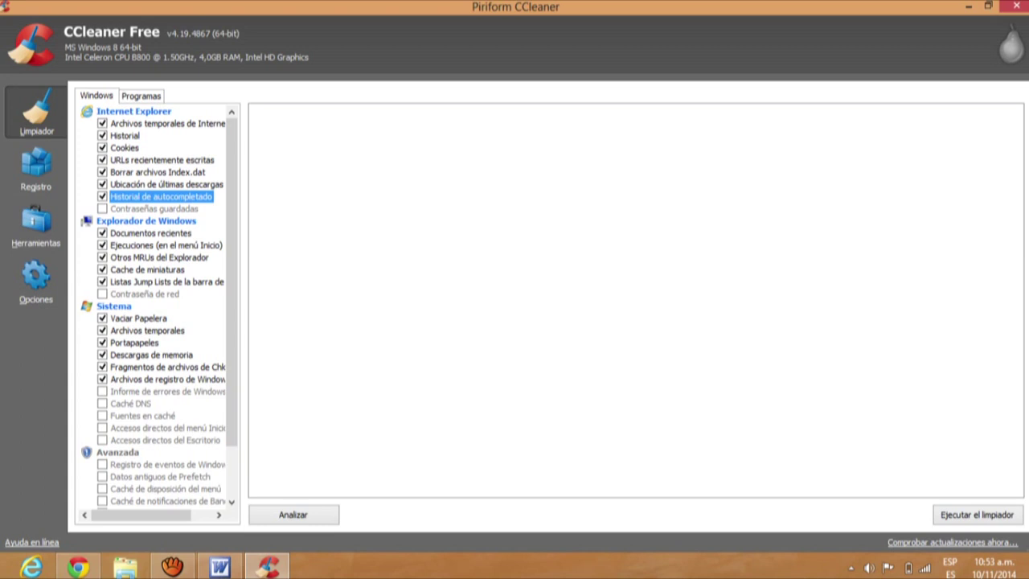
click(102, 208)
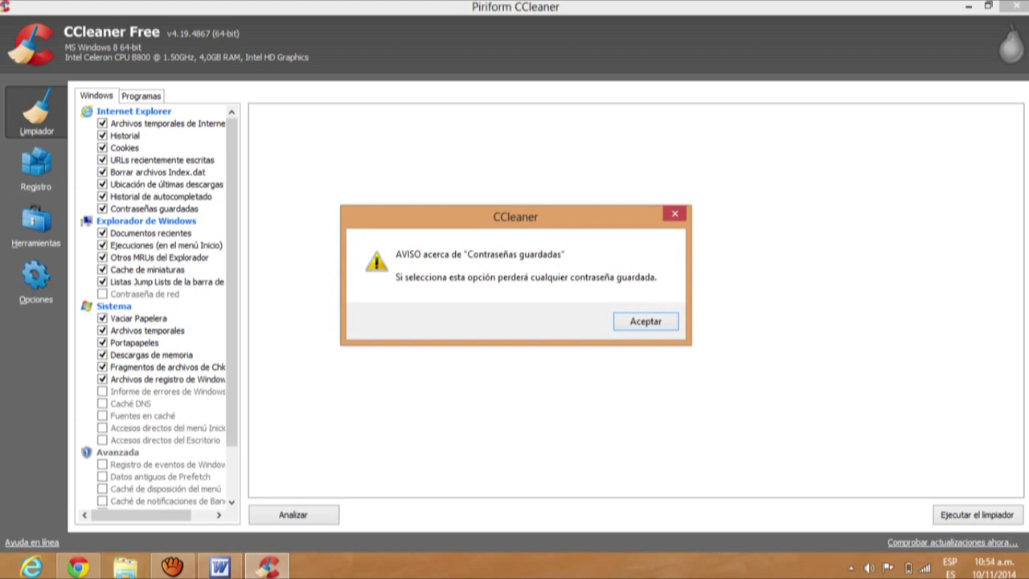
key(Return)
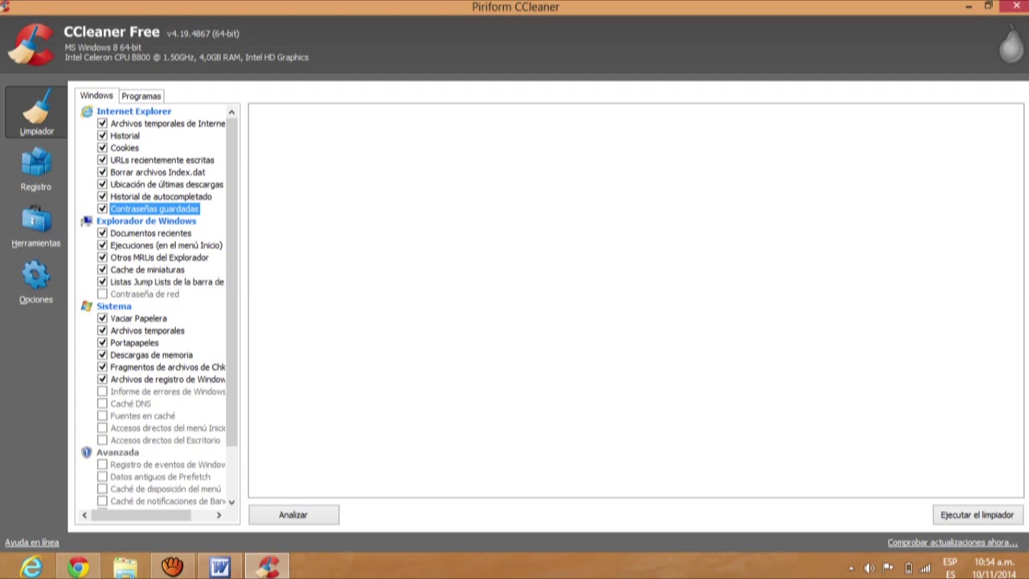
click(102, 293)
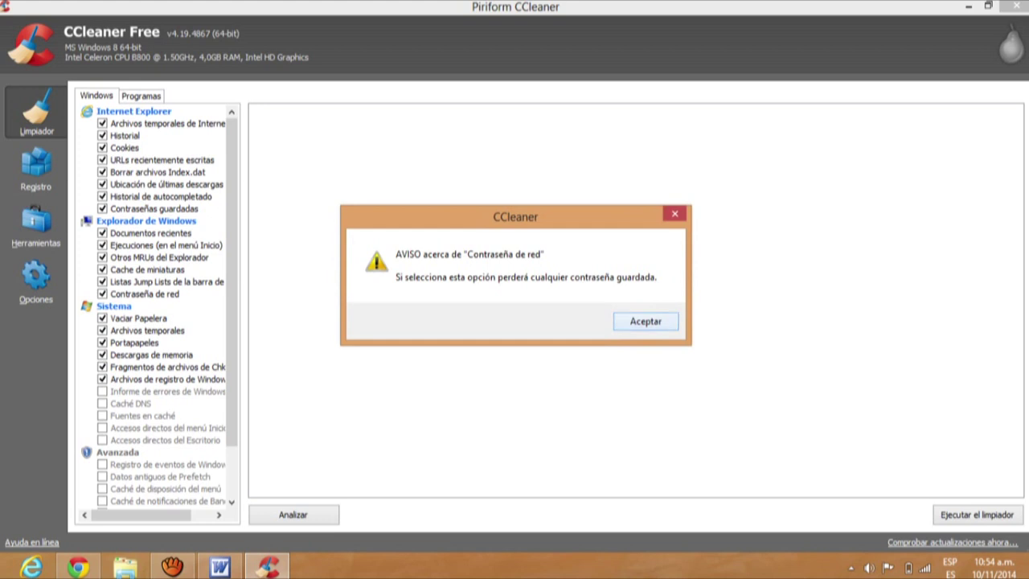
key(Return)
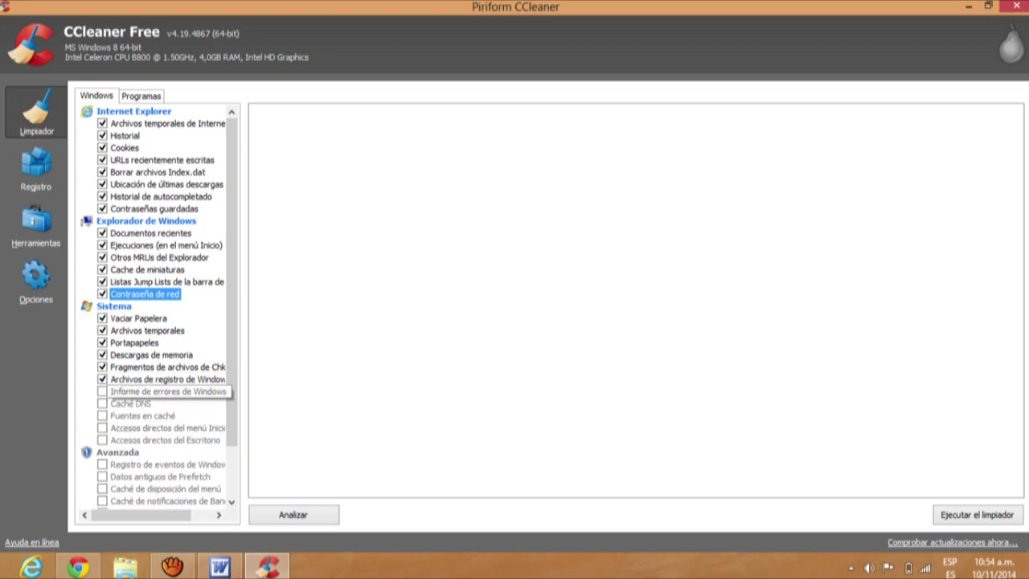
- Enable Informe de errores de Windows, Caché DNS, Fuentes en caché, and the Start menu and desktop shortcut options under Sistema
click(102, 391)
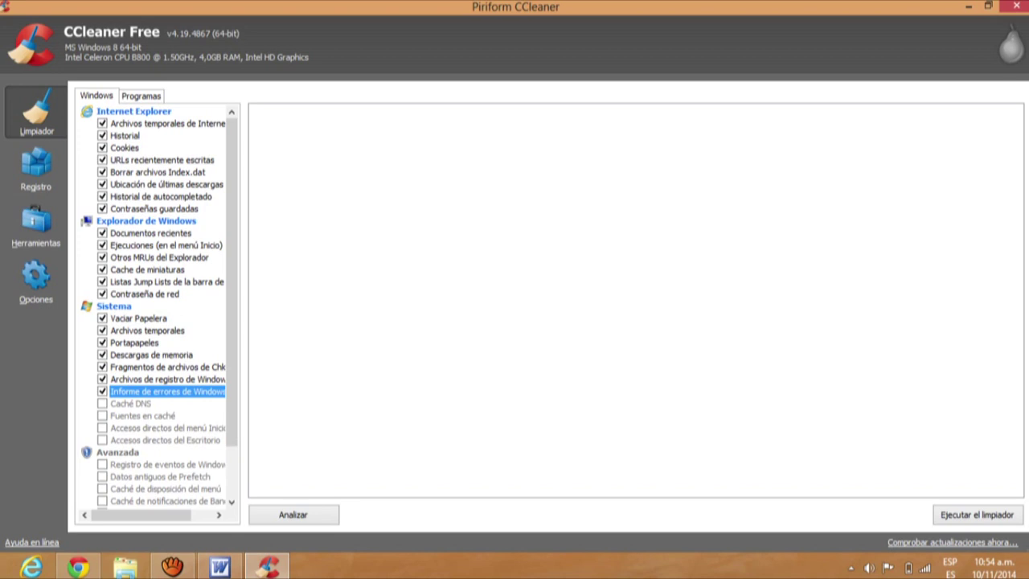
click(102, 403)
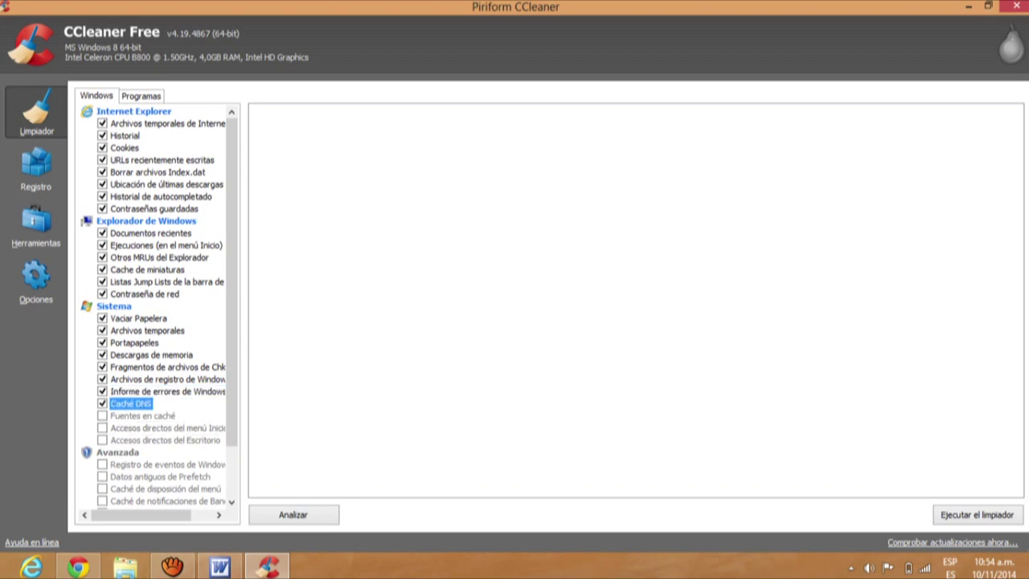
click(102, 415)
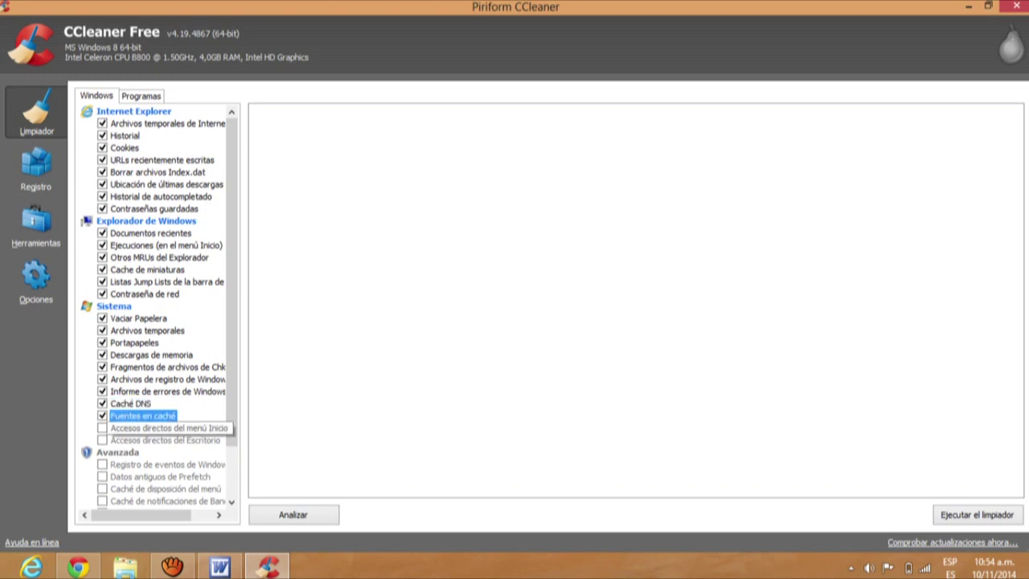
click(102, 428)
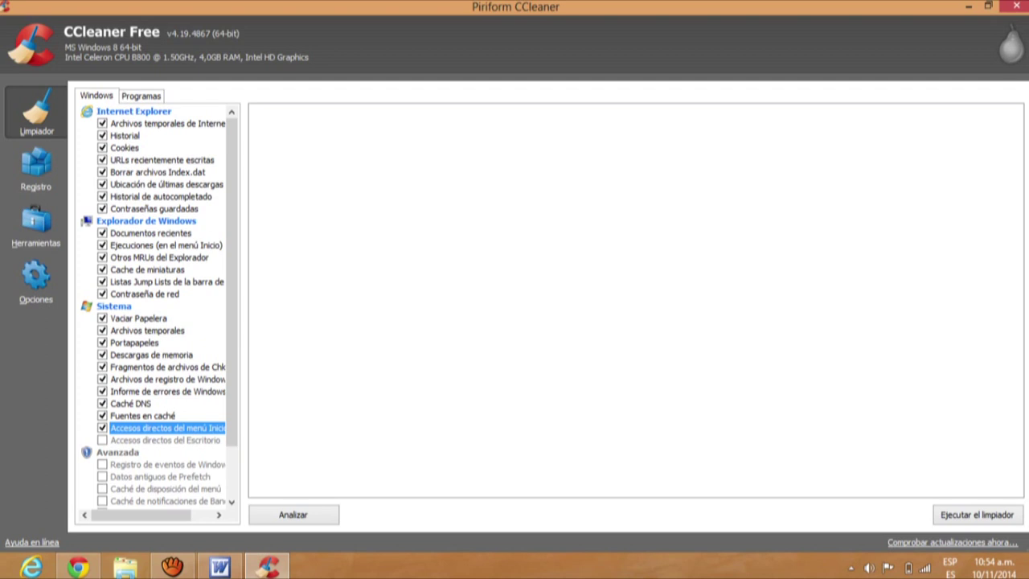
click(102, 439)
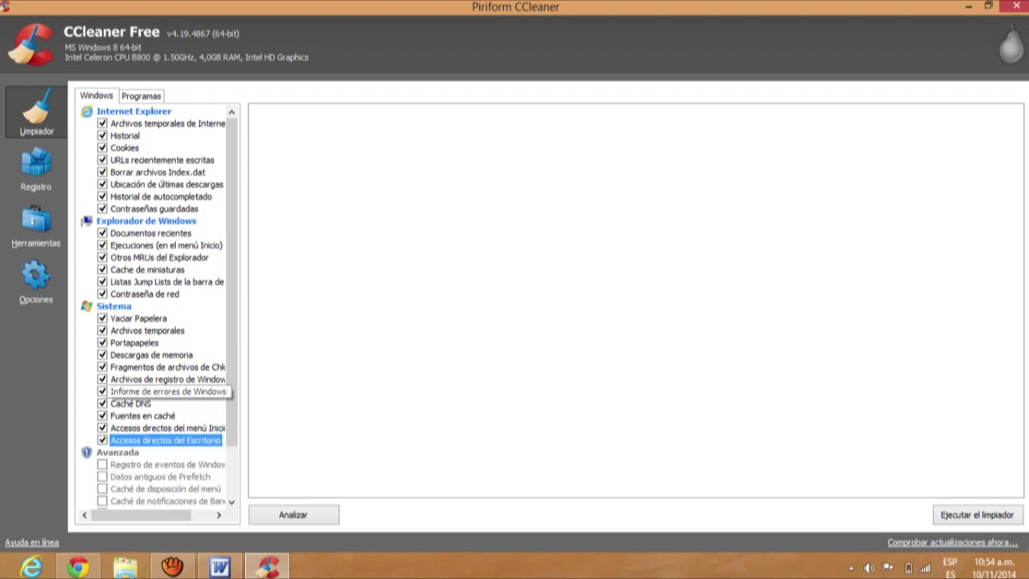
- Enable Registro de eventos de Windows, Datos antiguos de Prefetch and Caché de disposición del menú under Avanzada, accepting the warnings
scroll(161, 367, down, 1)
scroll(161, 367, down, 2)
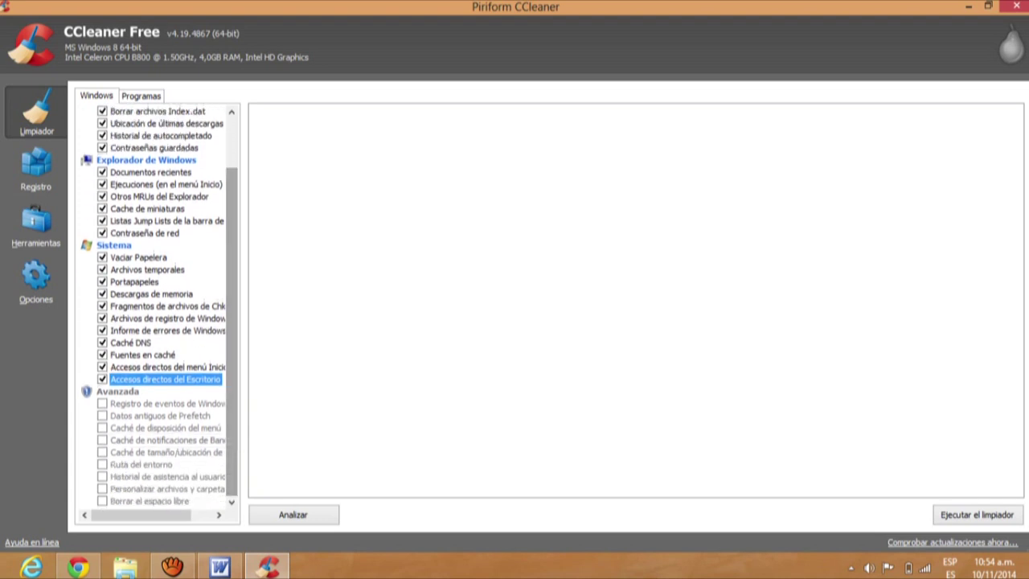
click(102, 404)
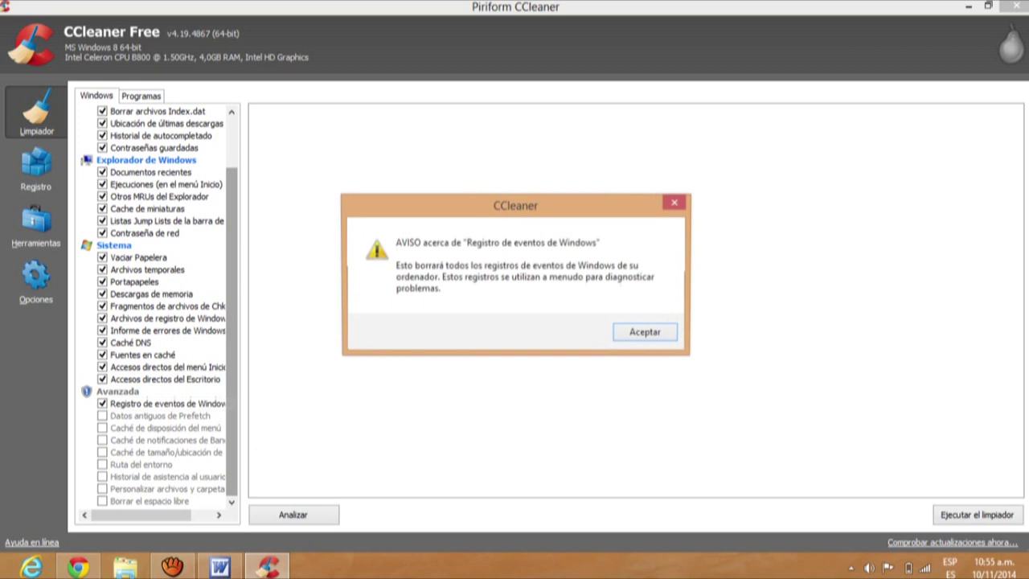
key(Return)
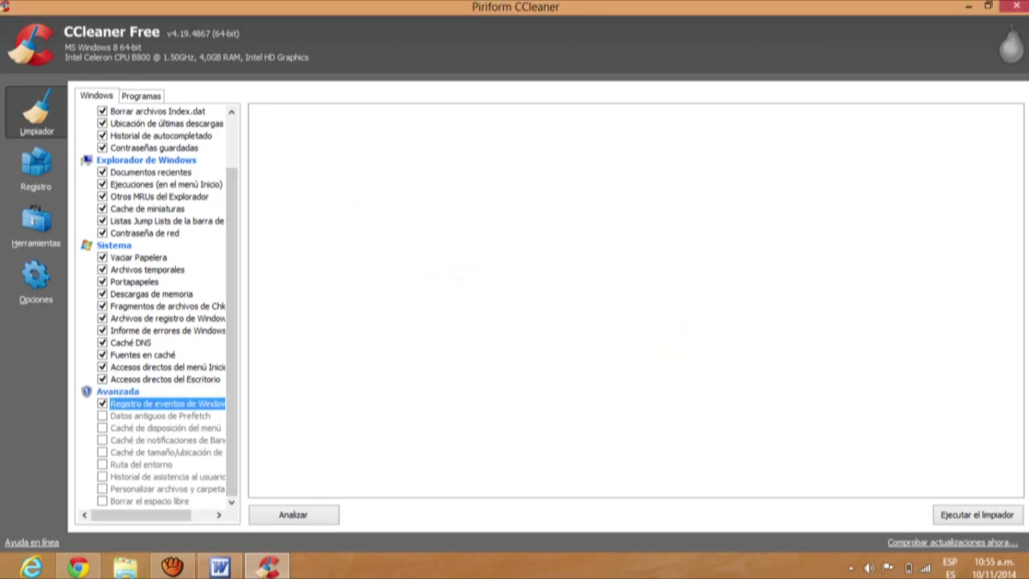
key(Down)
key(space)
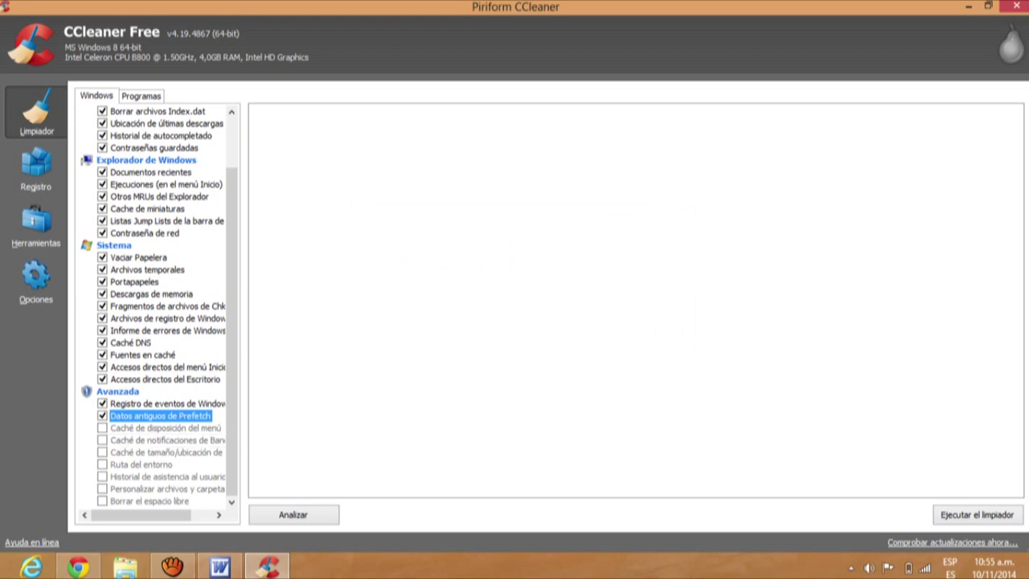
key(Down)
key(space)
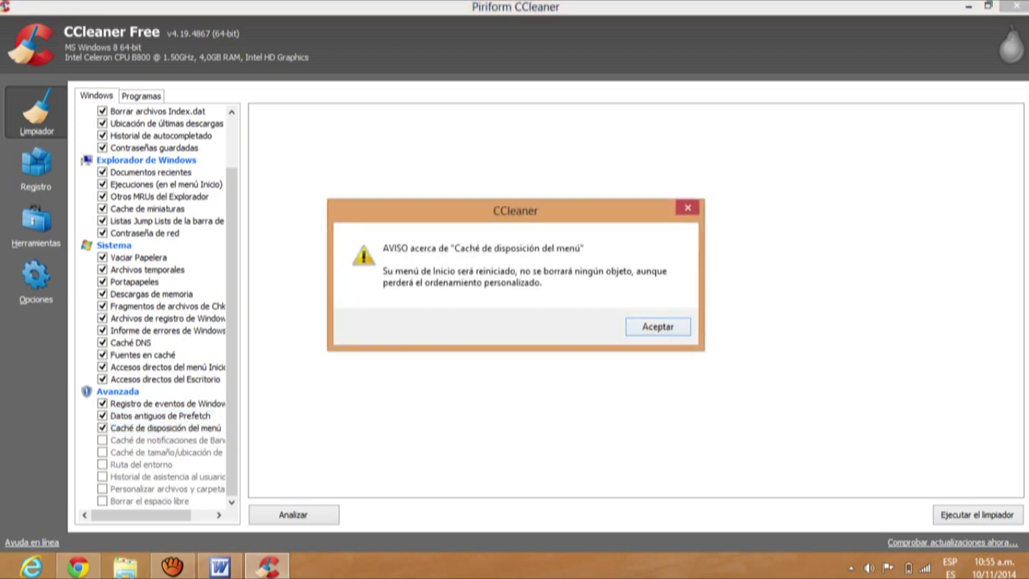
key(Return)
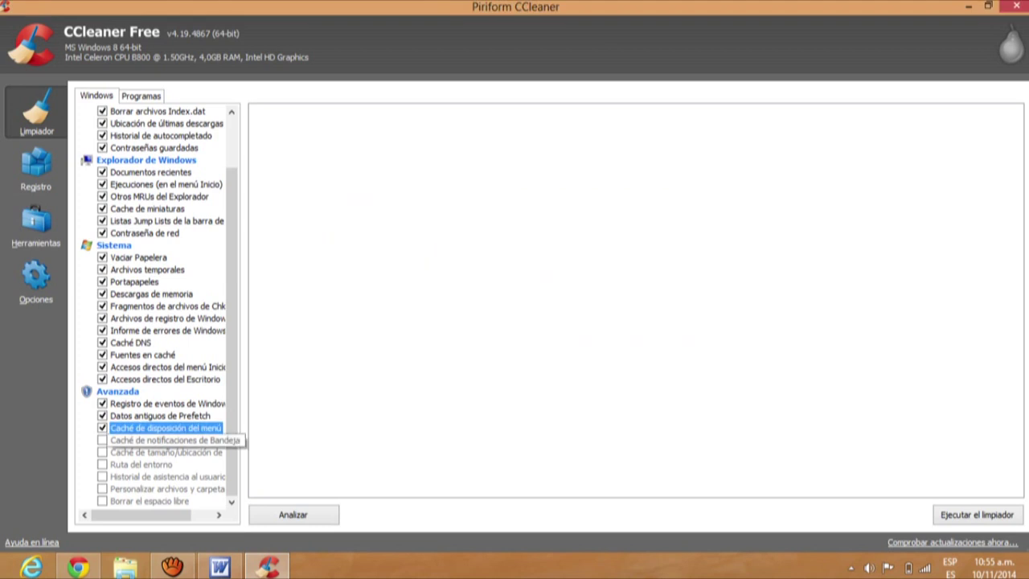
- Enable Caché de notificaciones de Bandeja and Caché de tamaño/ubicación de ventana under Avanzada, accepting both warnings
key(Down)
key(space)
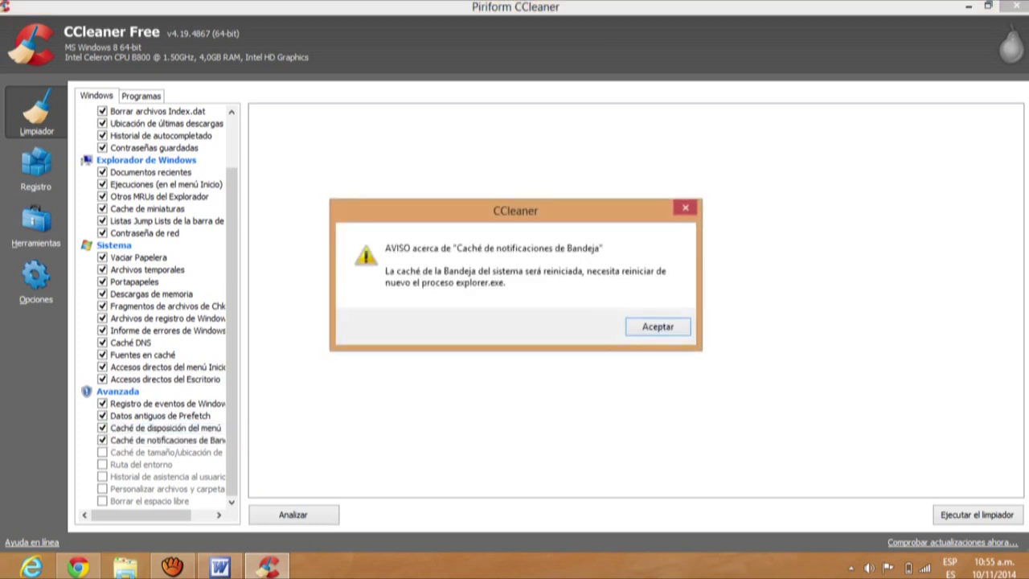
key(Return)
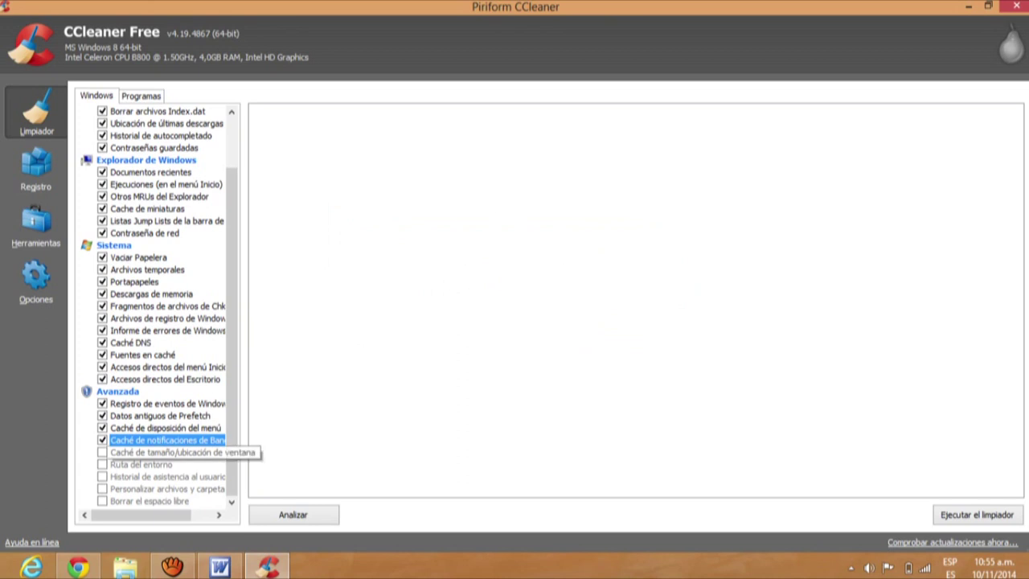
key(Down)
key(space)
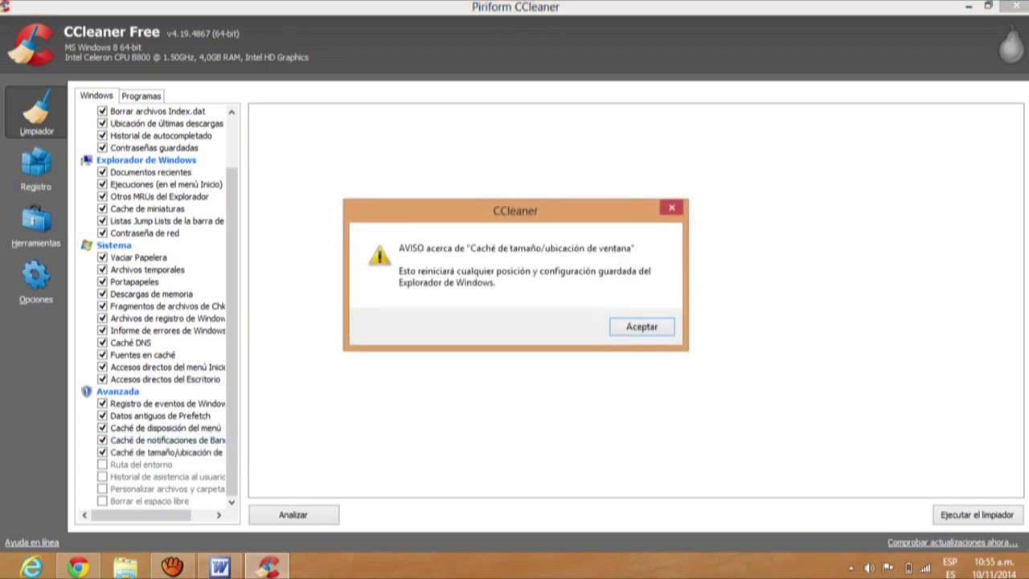
key(Return)
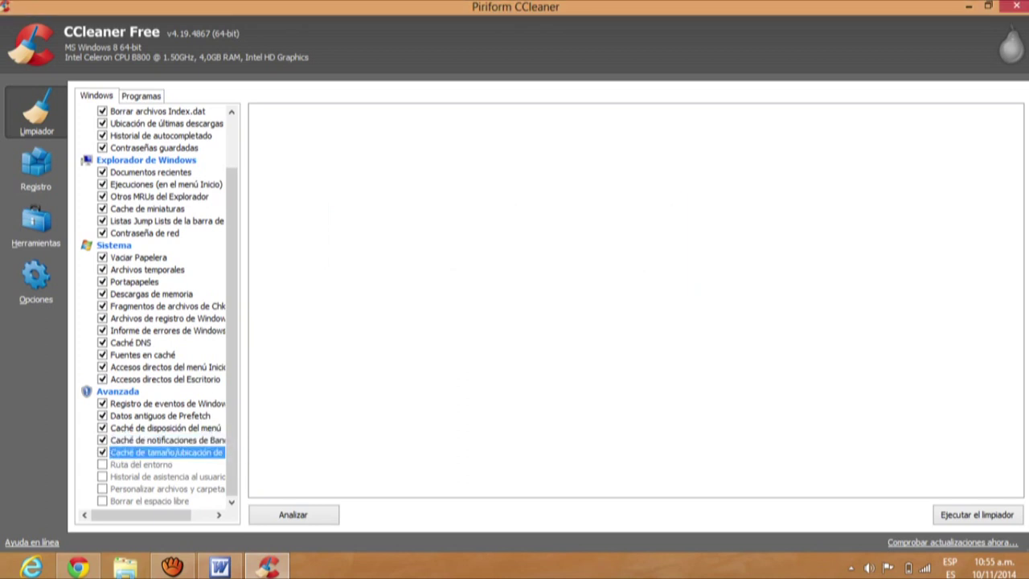
- Enable Ruta del entorno, Historial de asistencia al usuario and the Personalizar archivos y carpetas option under Avanzada
key(Down)
key(space)
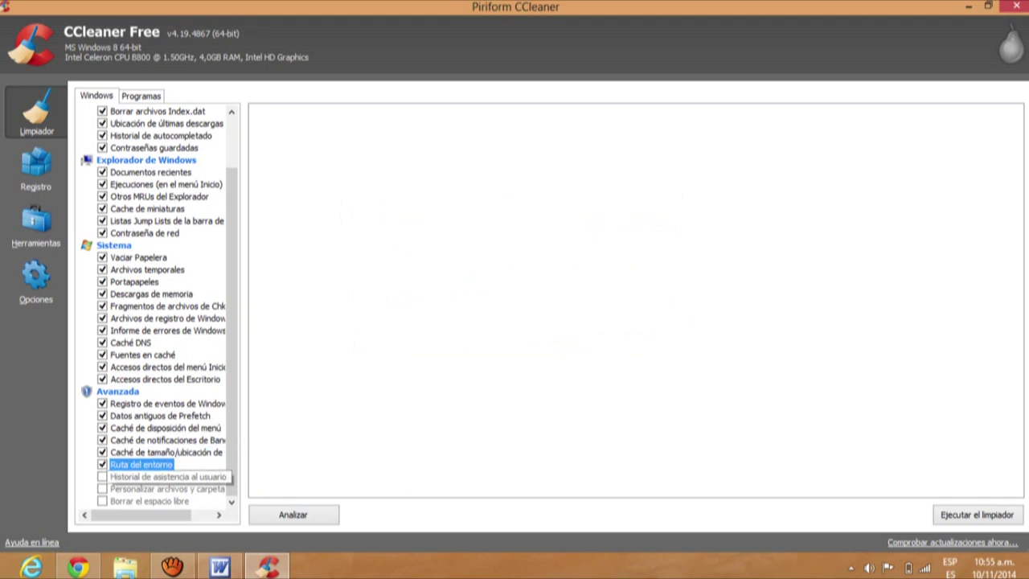
key(Down)
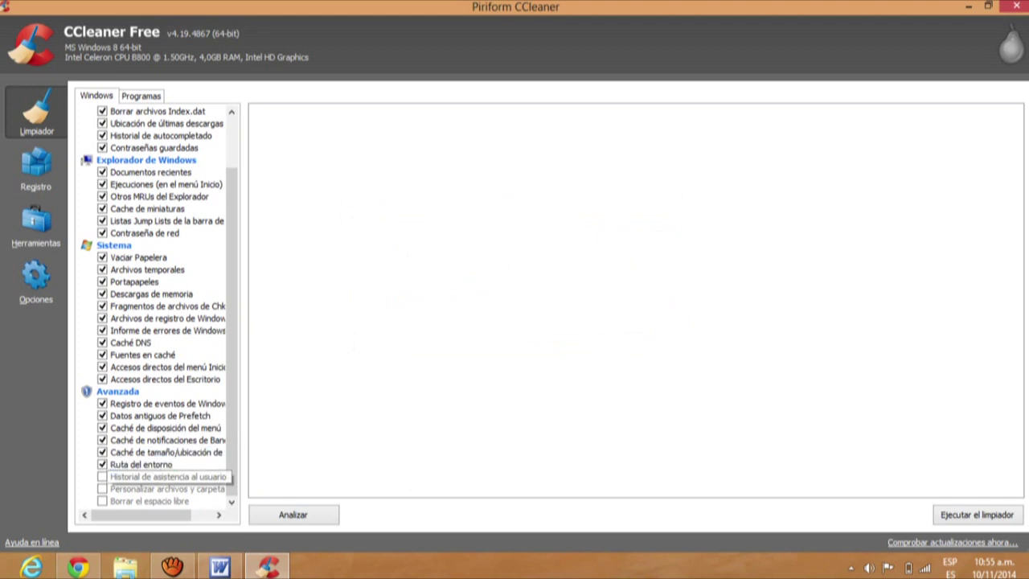
key(space)
key(Return)
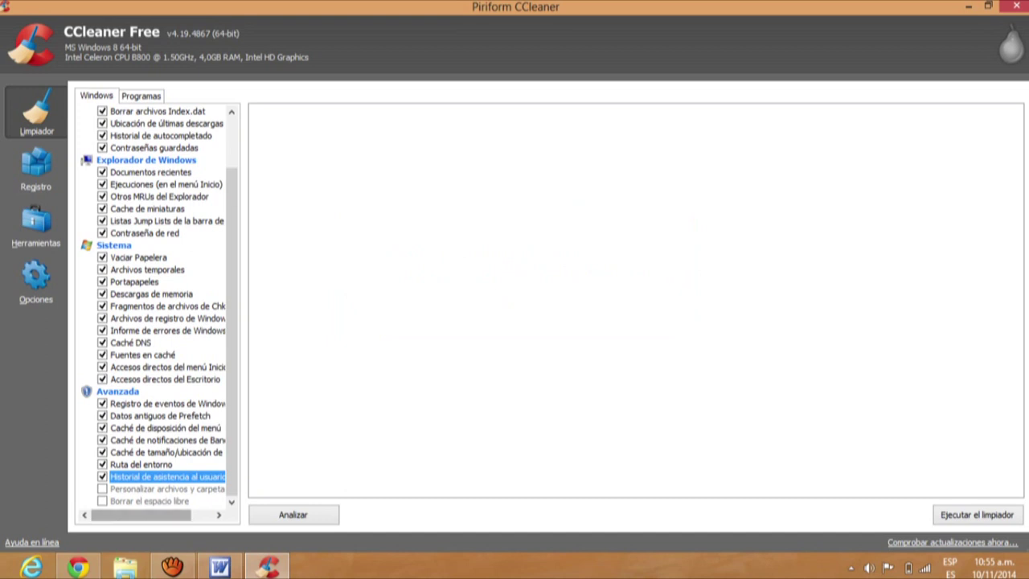
key(Down)
key(space)
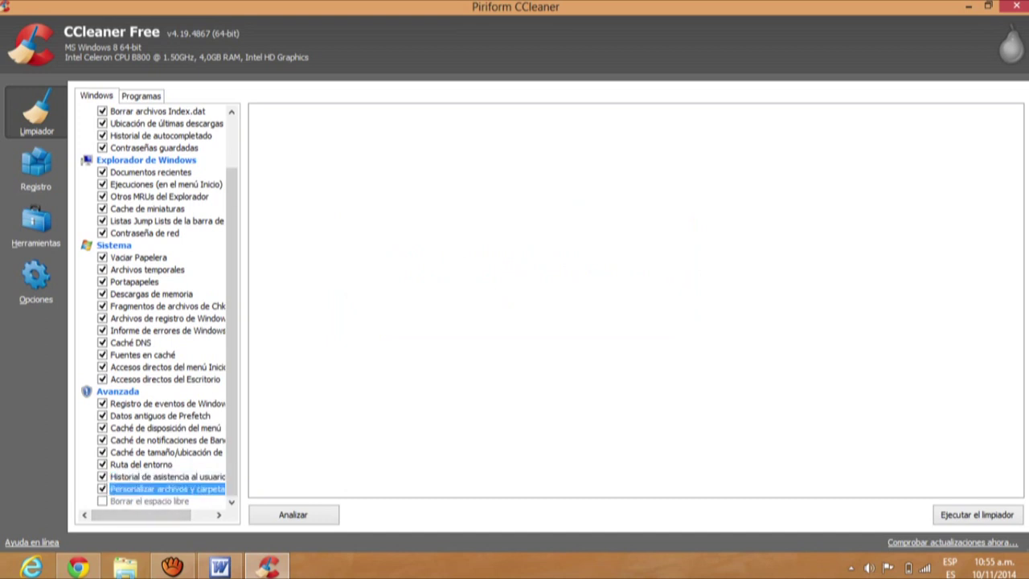
key(Down)
key(space)
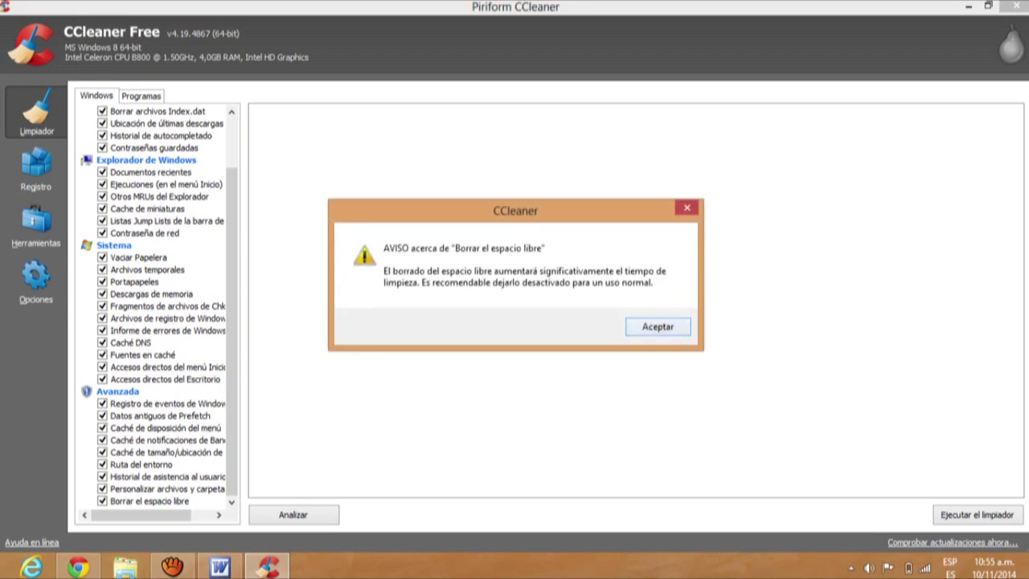
key(Return)
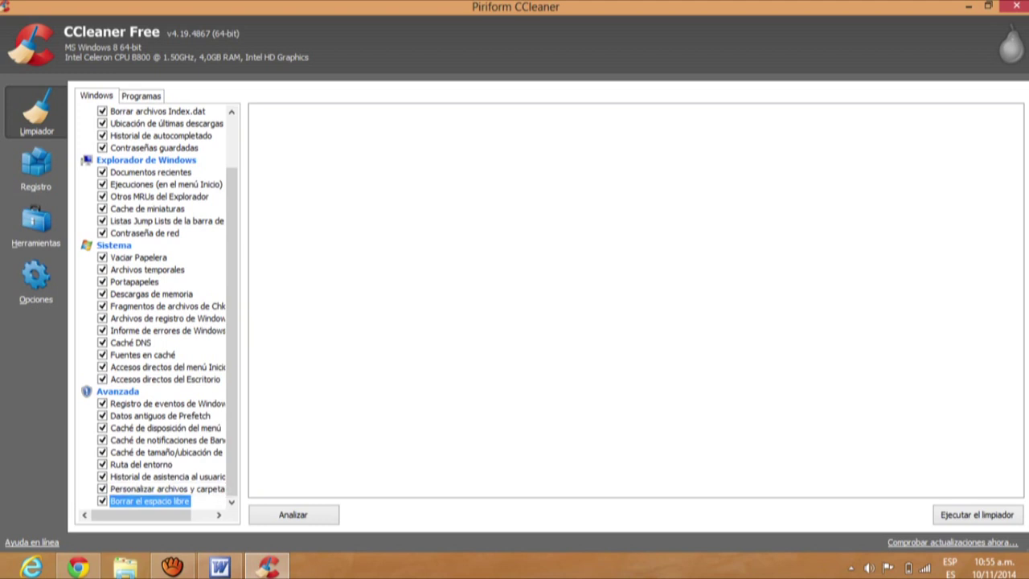
key(space)
- Start analyzing the selected cleaning items and minimize the CCleaner window
click(293, 515)
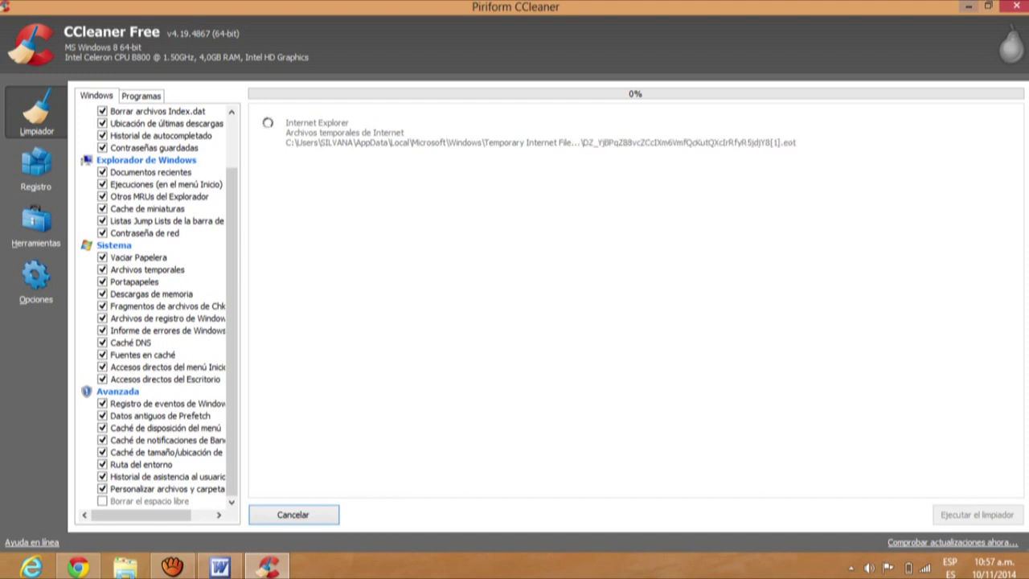
click(969, 7)
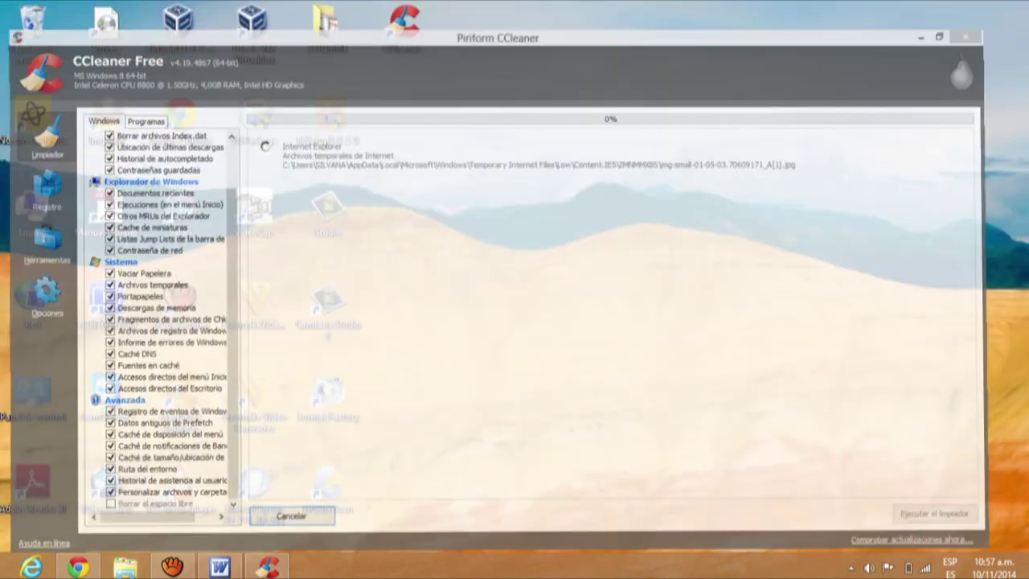
- Switch to Chrome and go back from the Softonic download page to the Google results for descargar cleaner
click(78, 568)
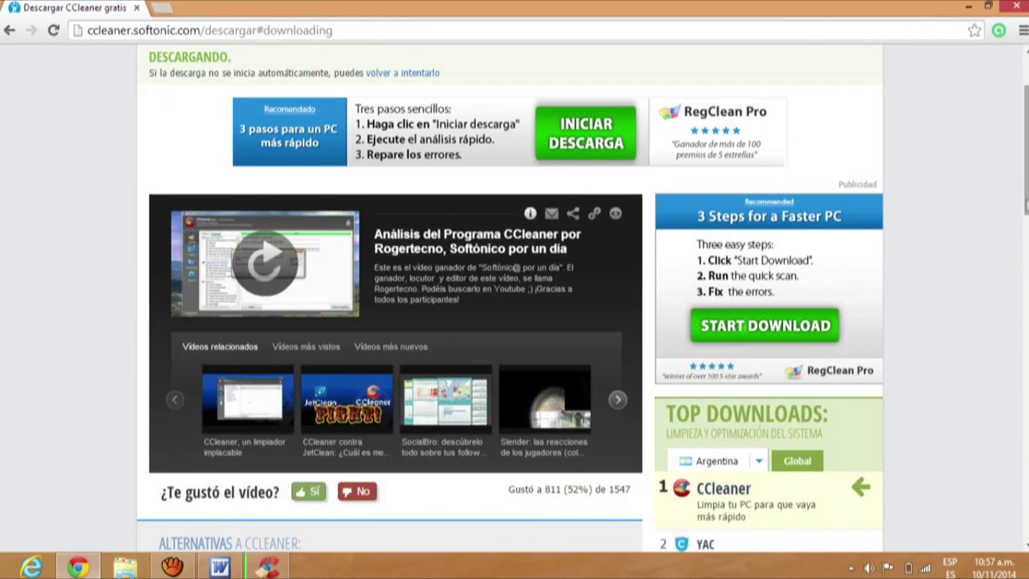
scroll(434, 162, up, 3)
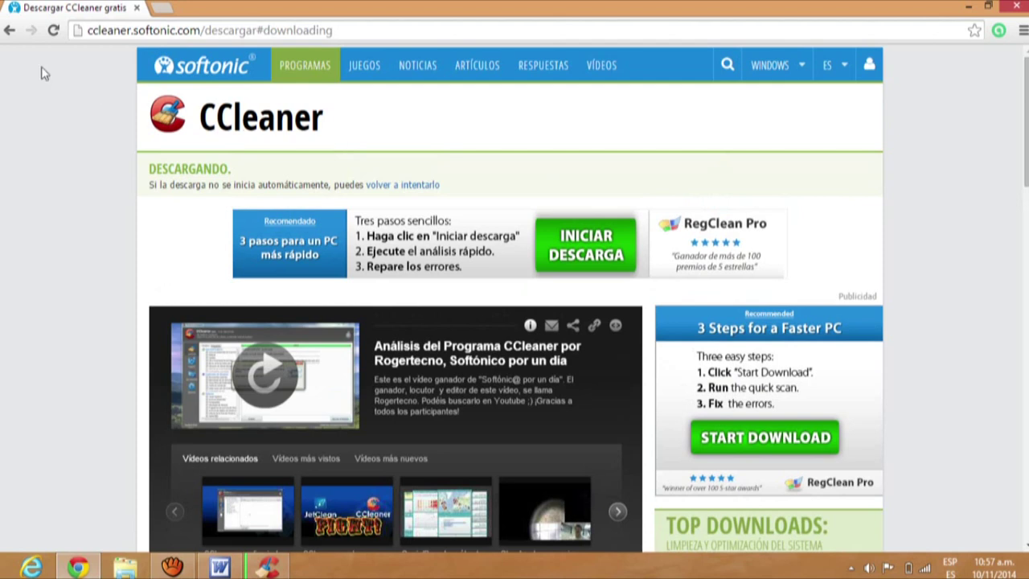
click(9, 31)
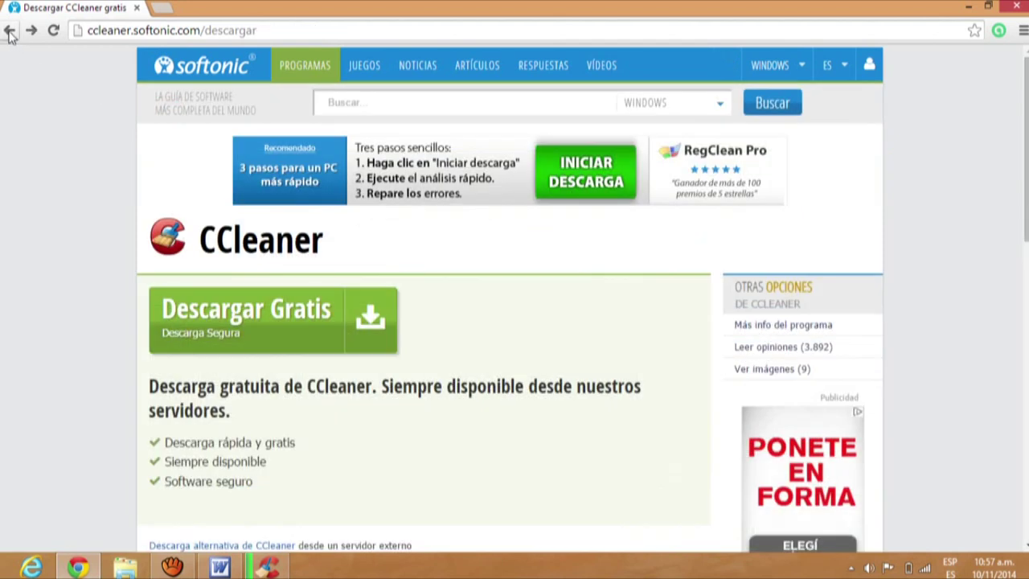
click(10, 32)
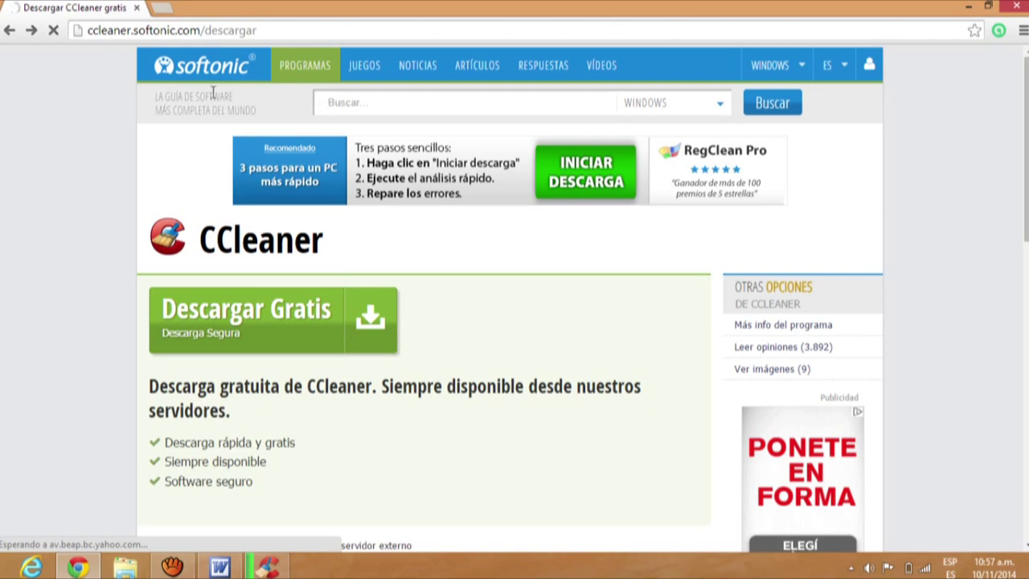
click(319, 105)
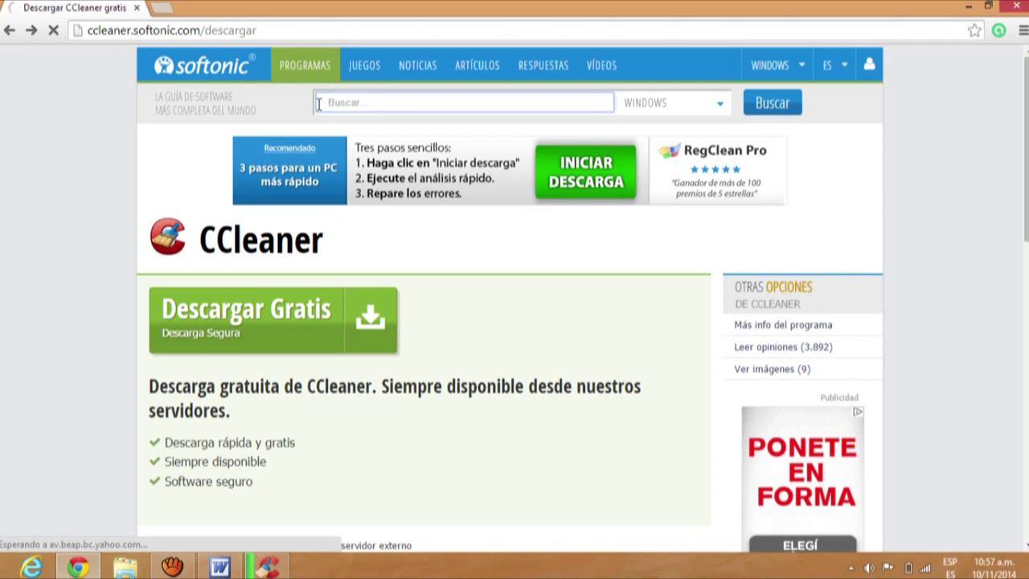
text(cargar cleaner)
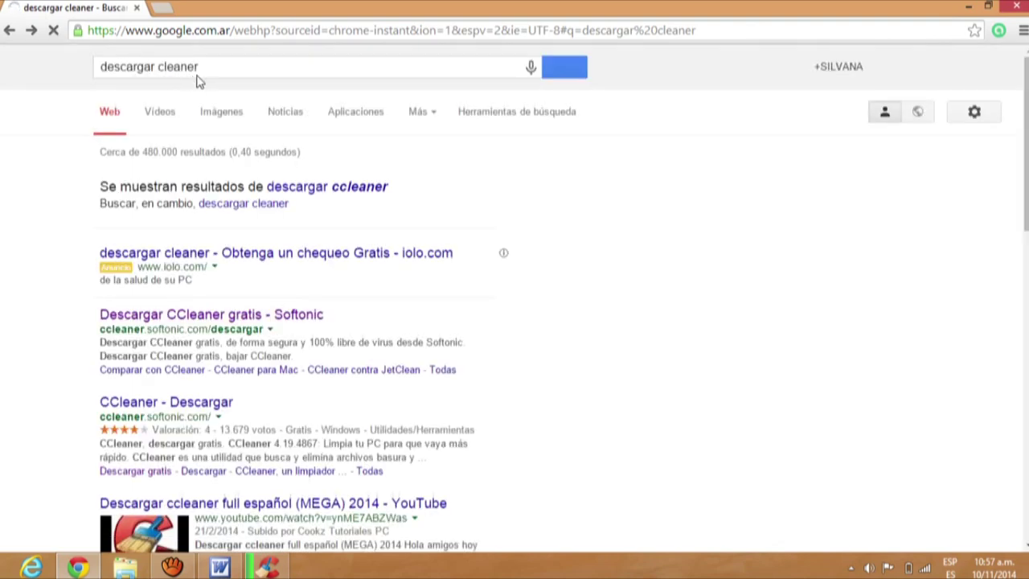
- Search Google for "descargar diskeeper 2011 español gratis", picking it from the suggestions
click(204, 66)
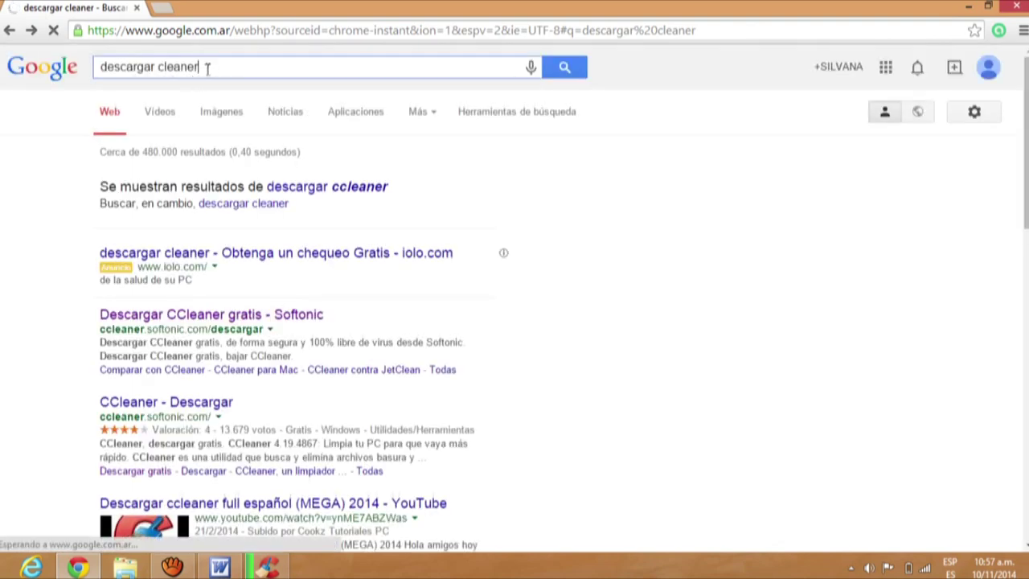
key(BackSpace)
key(BackSpace)
key(BackSpace)
key(BackSpace)
key(BackSpace)
key(BackSpace)
key(BackSpace)
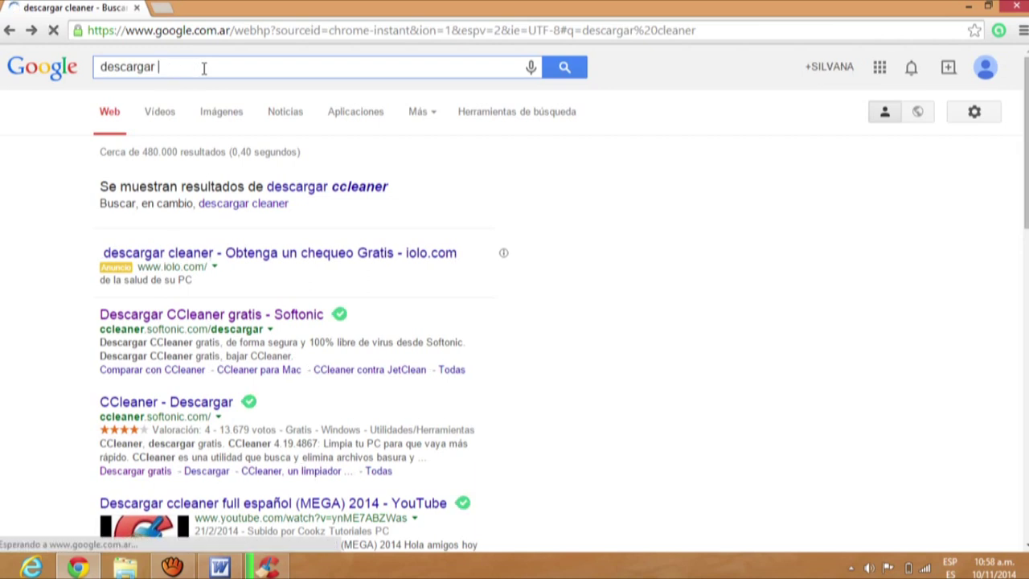
key(BackSpace)
text(des)
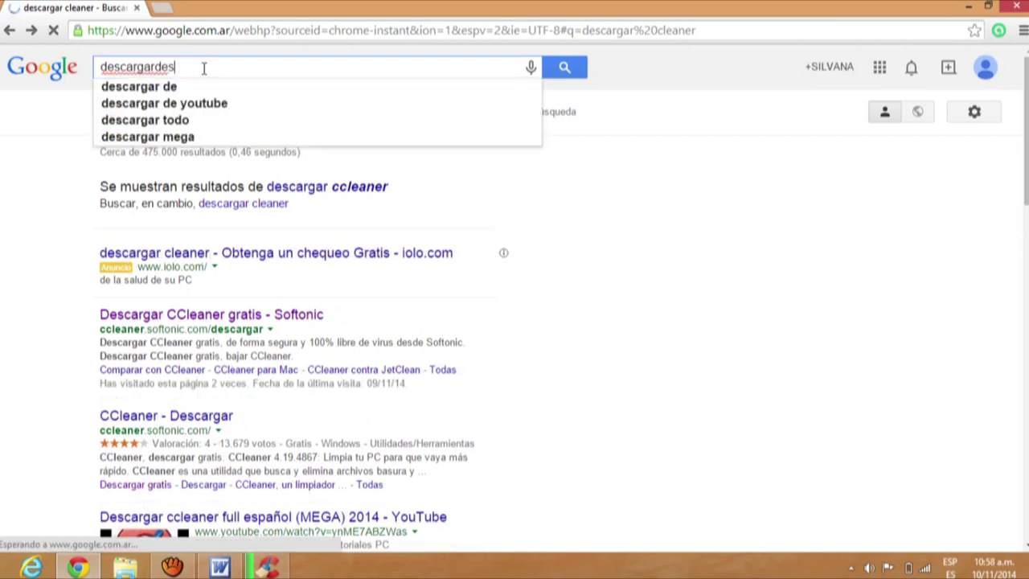
text(quepr)
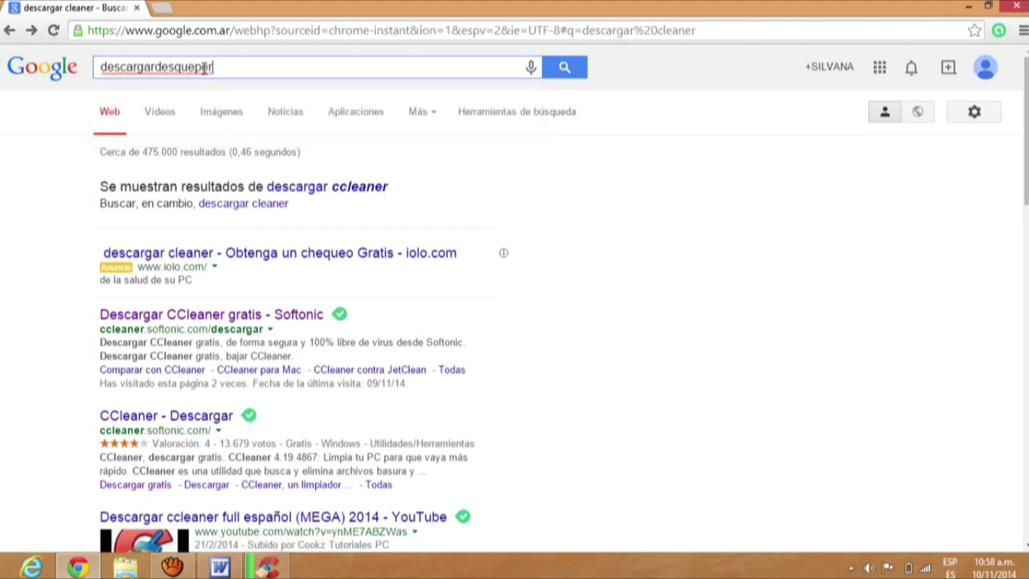
click(155, 66)
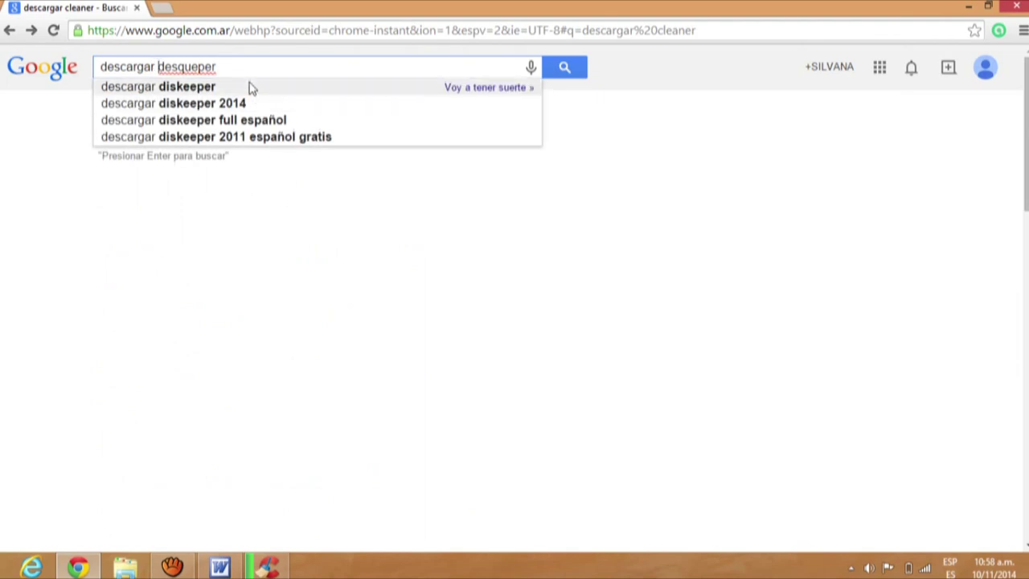
click(343, 142)
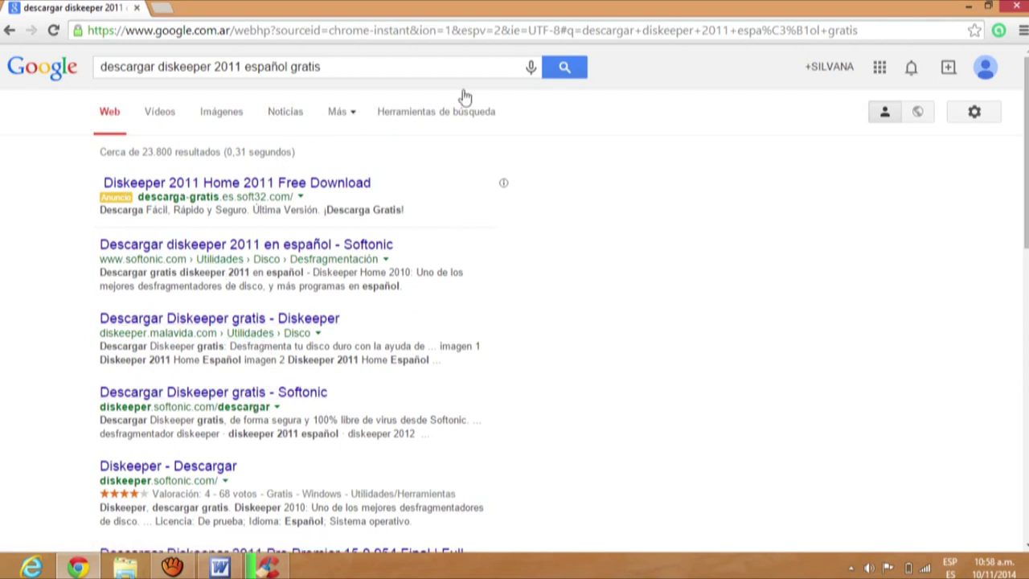
click(563, 68)
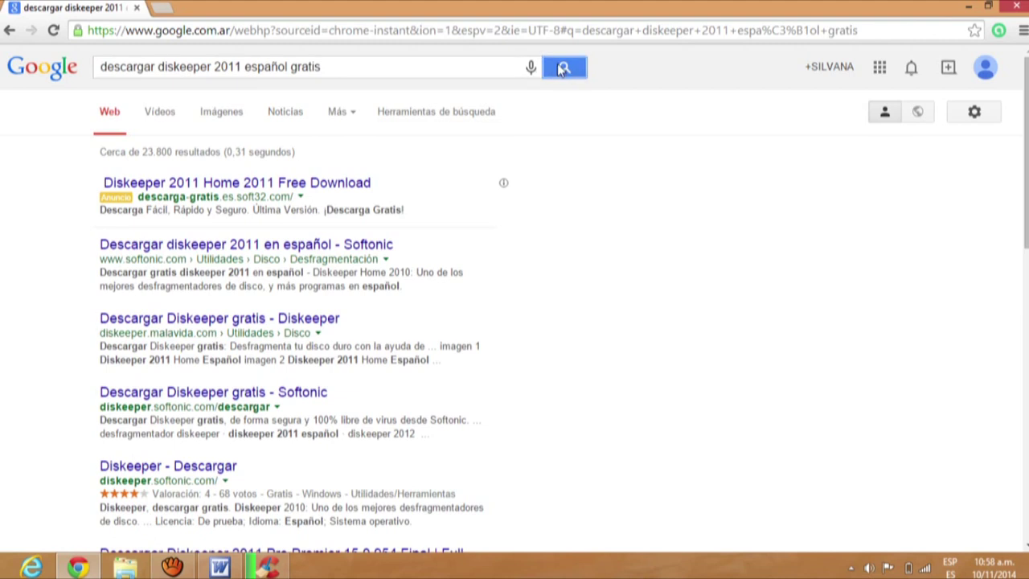
- Open the Softonic result Descargar diskeeper 2011 en español and decline CCleaner's request to close Google Chrome
click(293, 251)
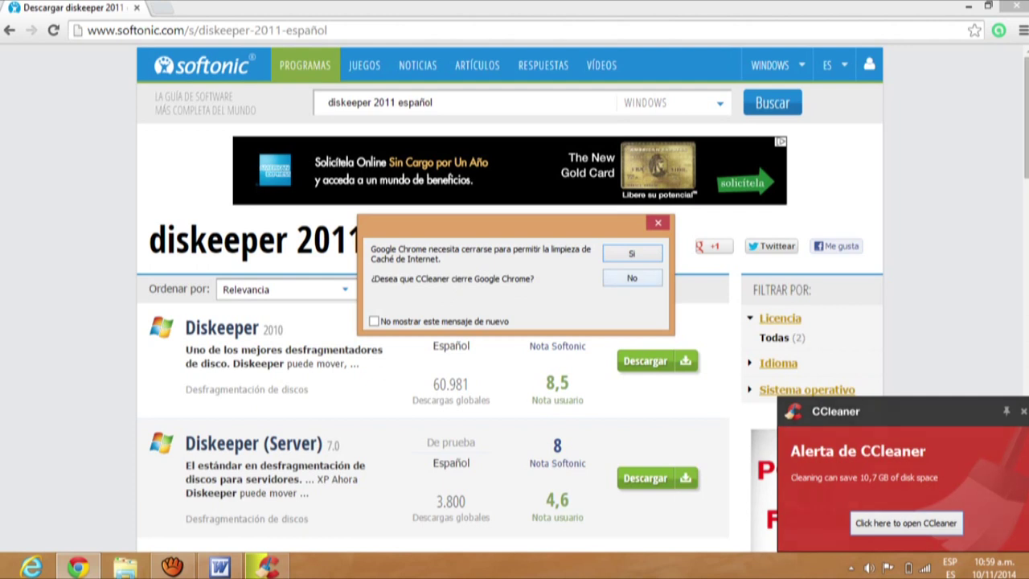
click(632, 278)
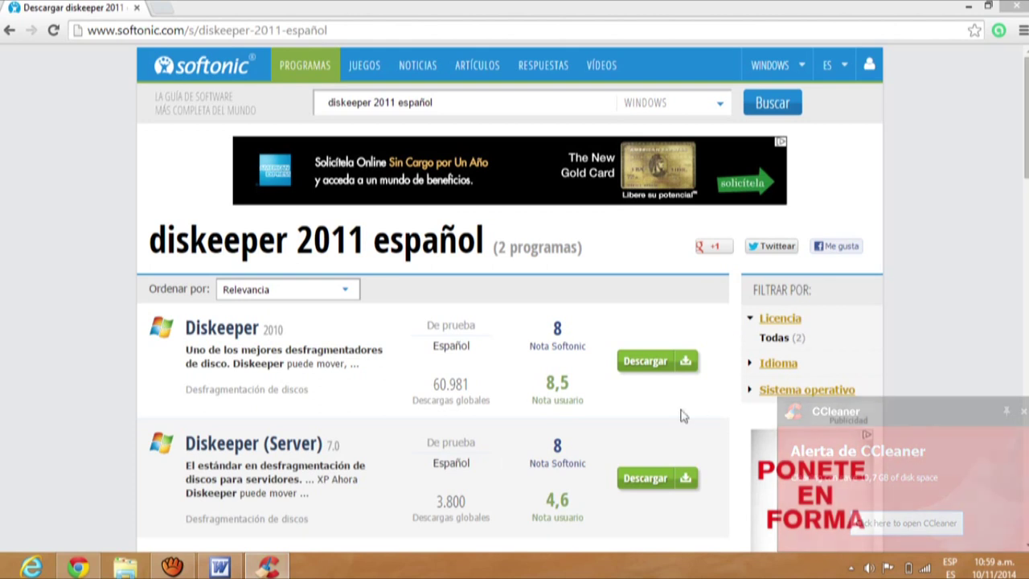
- Switch to CCleaner and run the cleaner on the analyzed items, confirming permanent deletion and allowing it to close Google Chrome
click(267, 568)
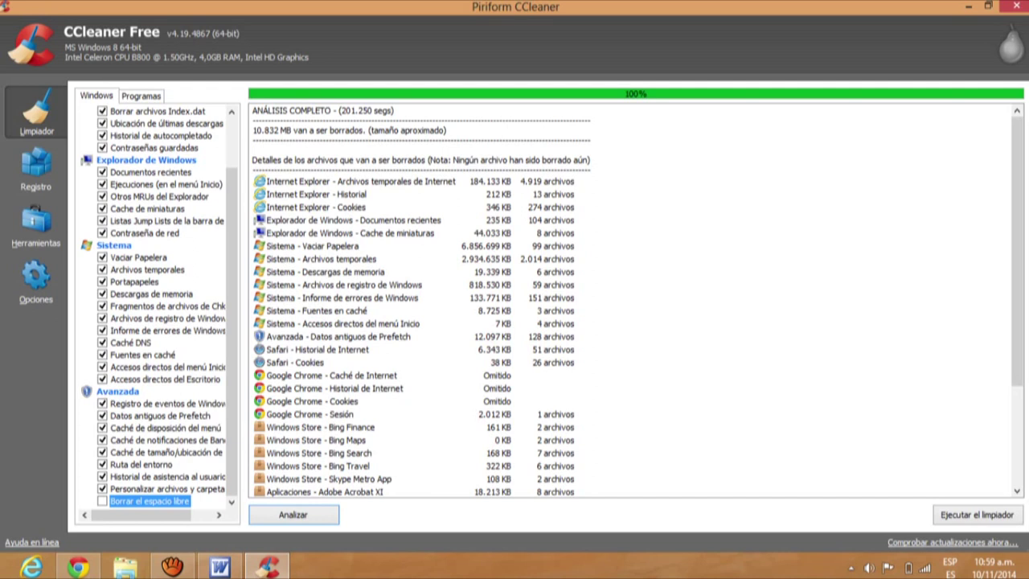
click(977, 515)
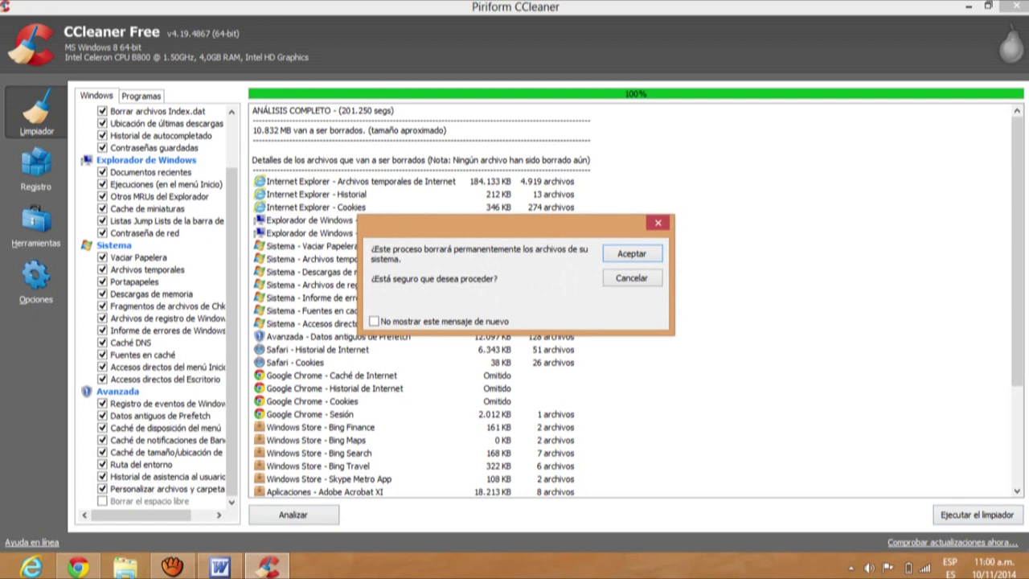
key(Return)
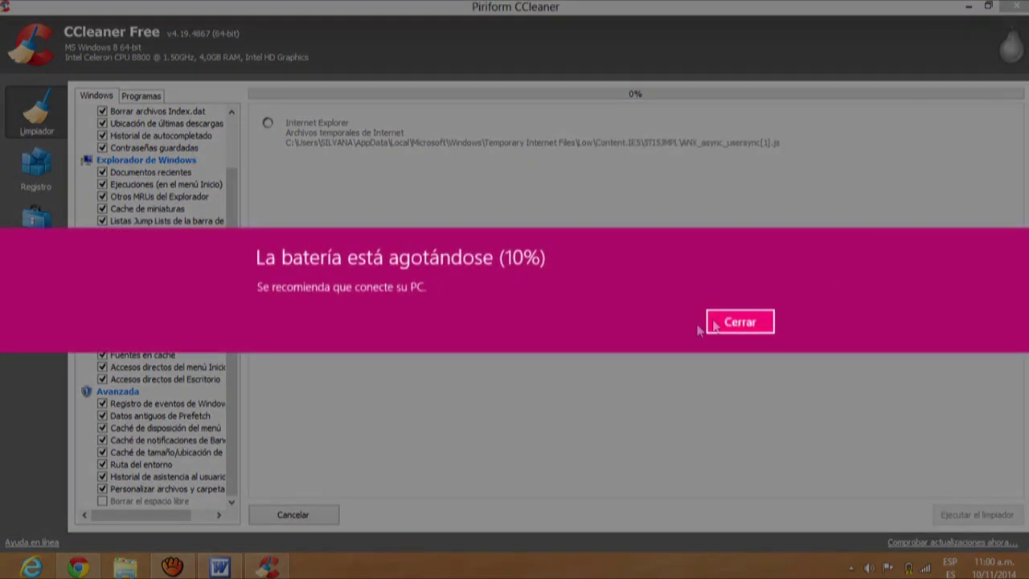
click(740, 322)
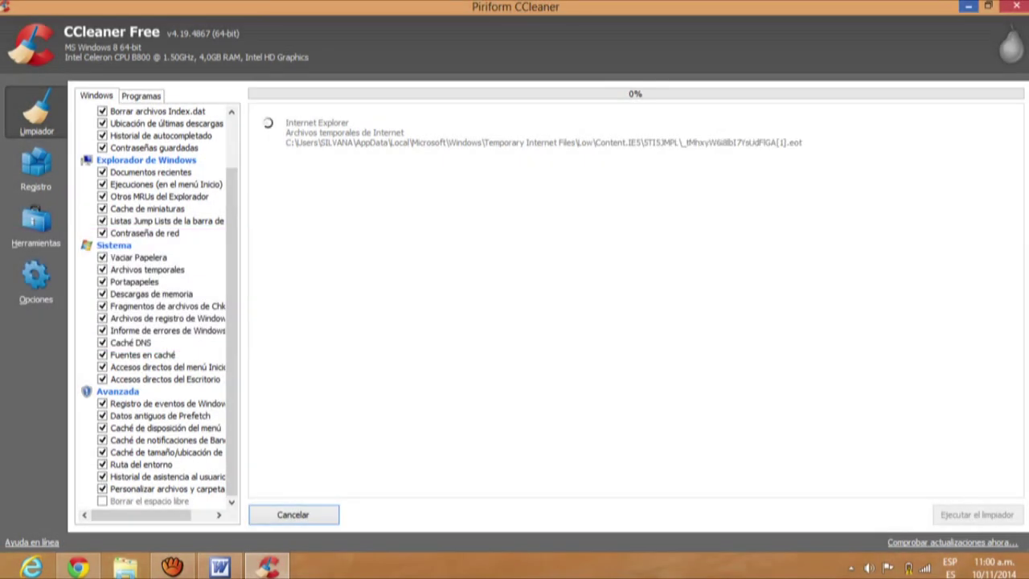
click(970, 7)
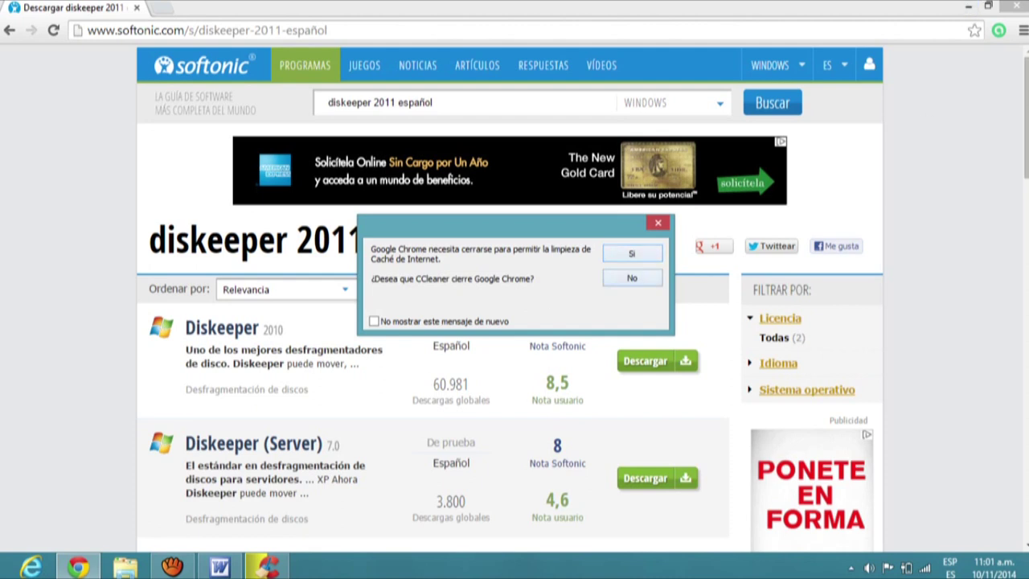
key(Return)
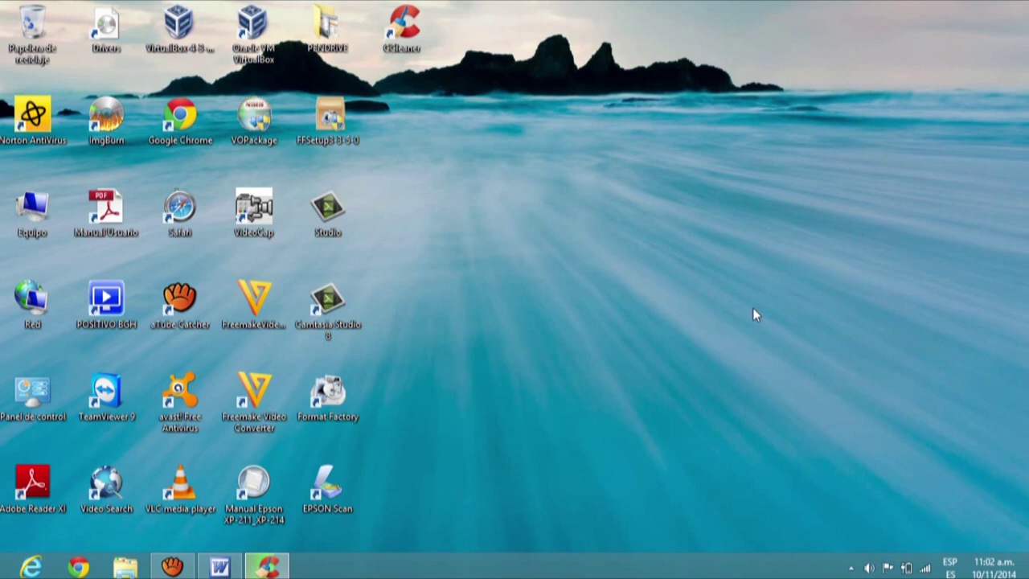
- Reopen the CCleaner window, review the deleted files and run the cleaner two more times, confirming permanent deletion each time
click(259, 571)
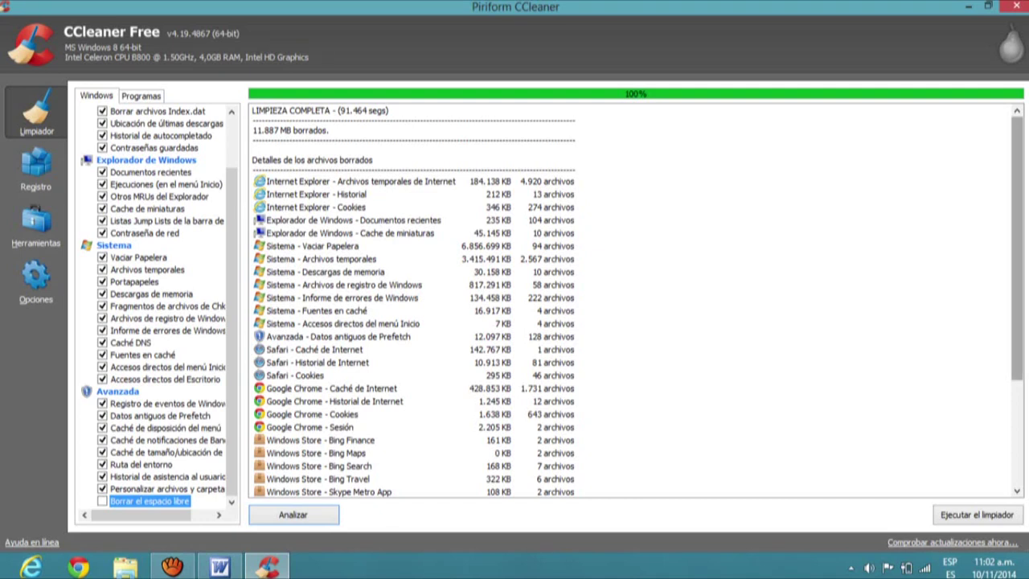
scroll(635, 301, down, 3)
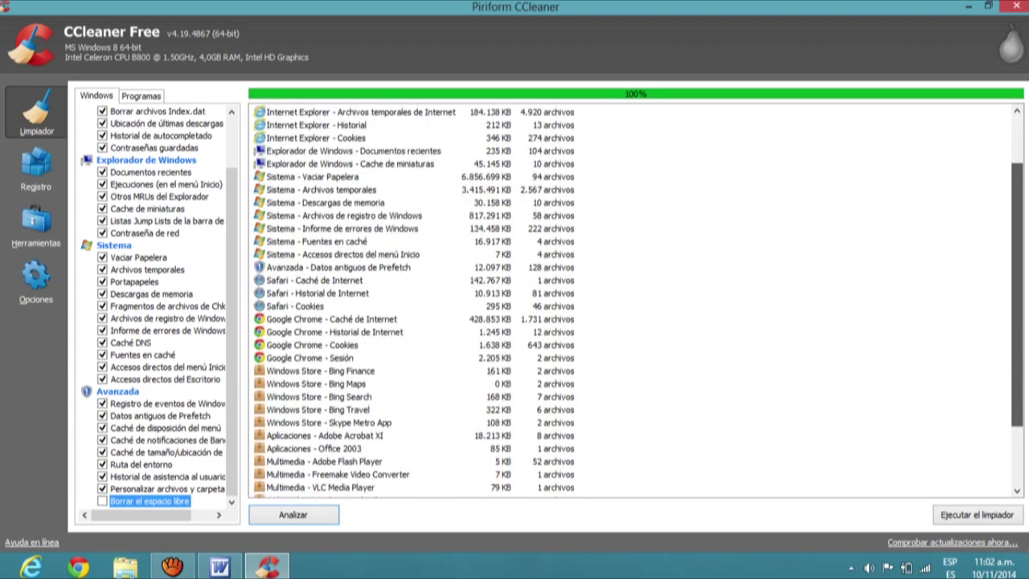
scroll(635, 300, down, 2)
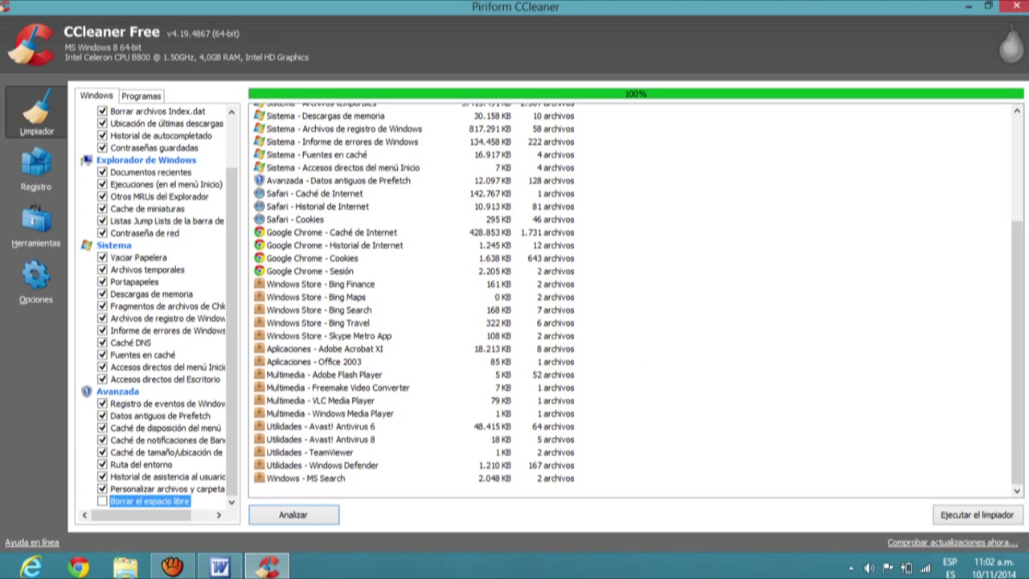
click(976, 515)
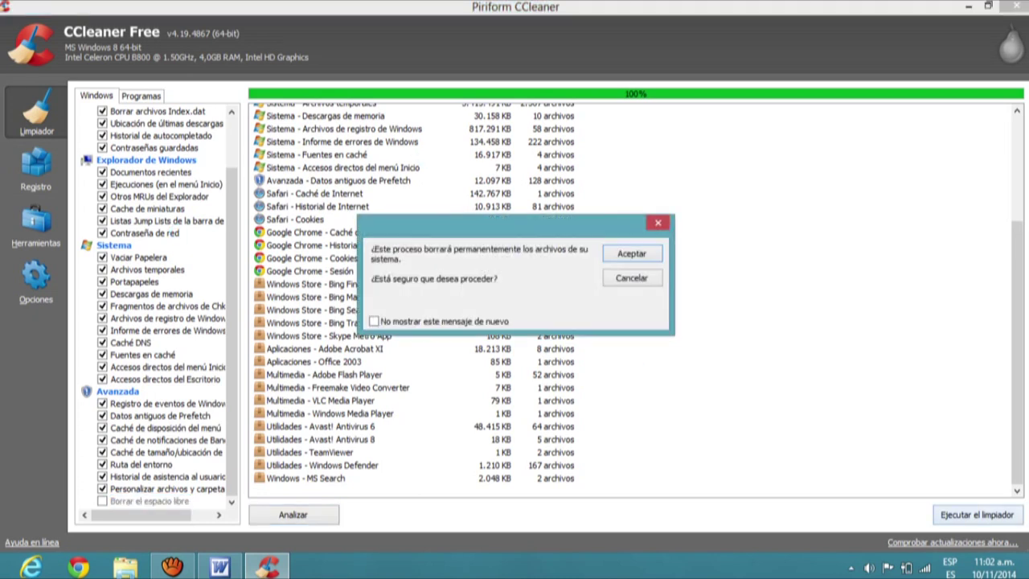
key(Return)
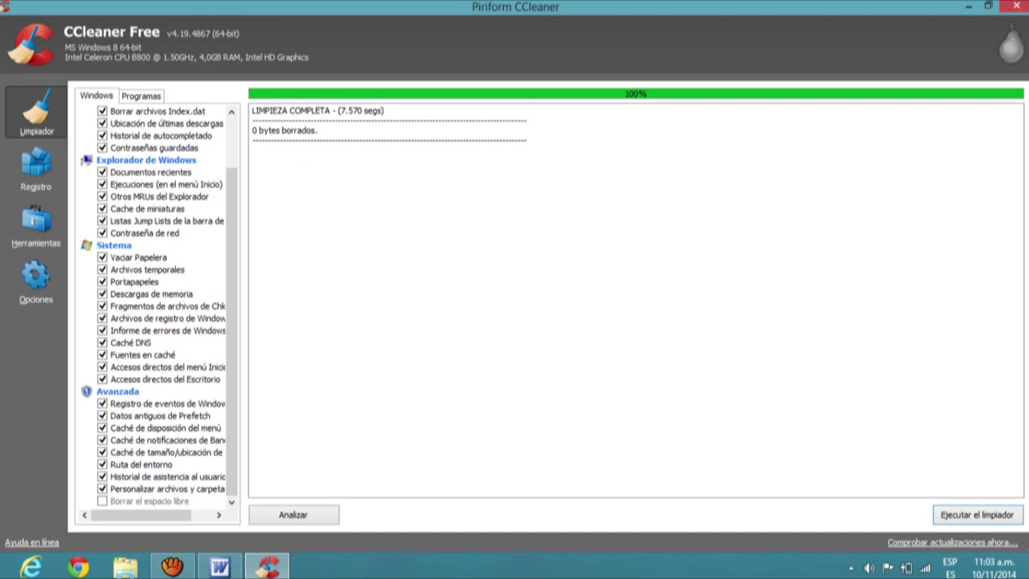
key(Return)
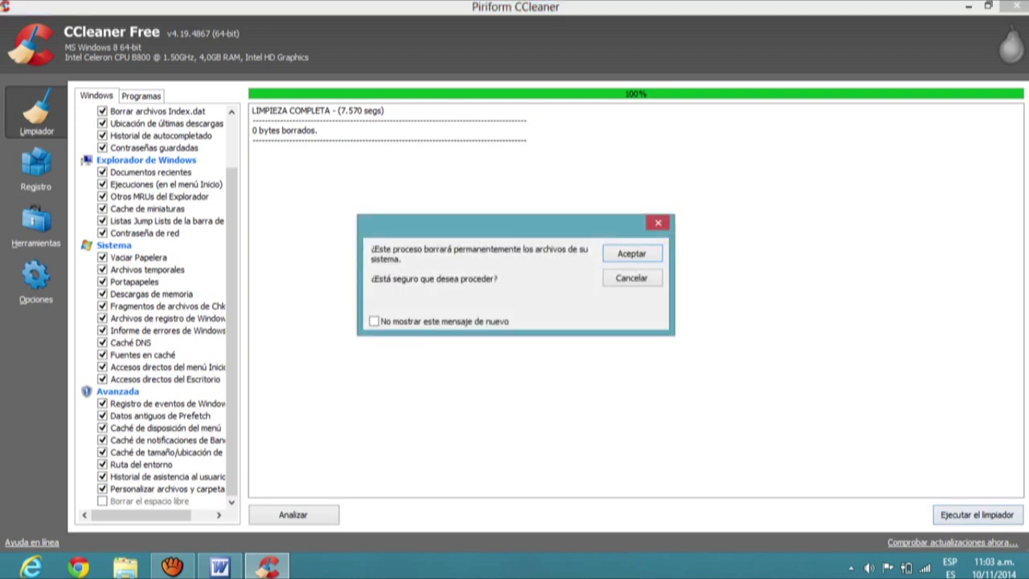
key(Return)
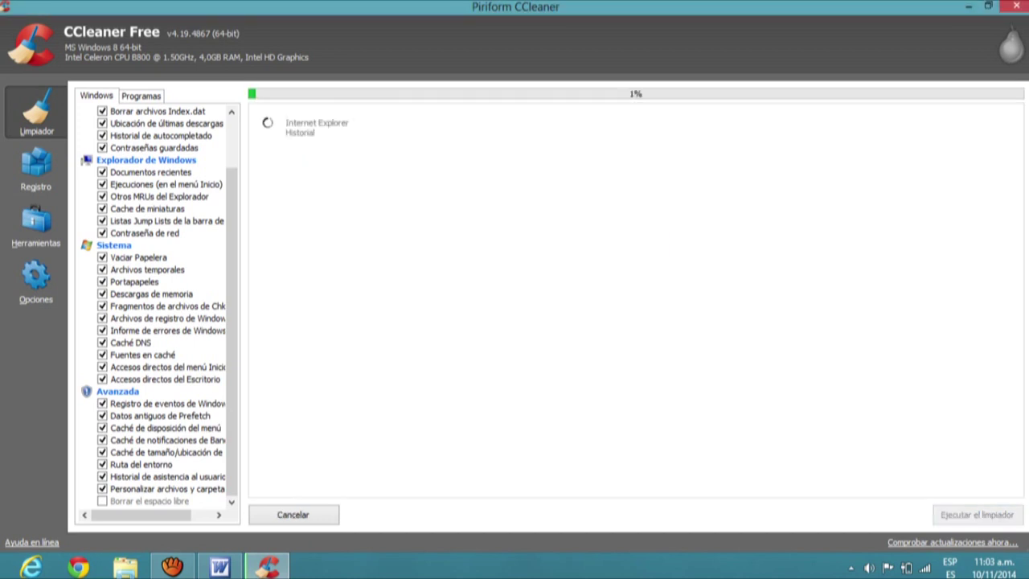